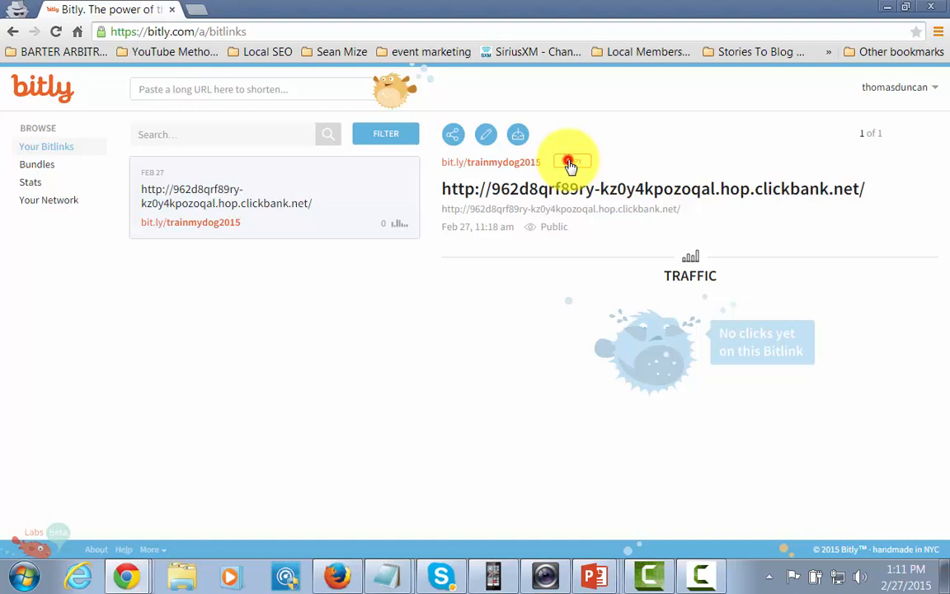
# Step: Copy the bit.ly/trainmydog2015 short link from the Bitlinks list
pyautogui.click(569, 163)
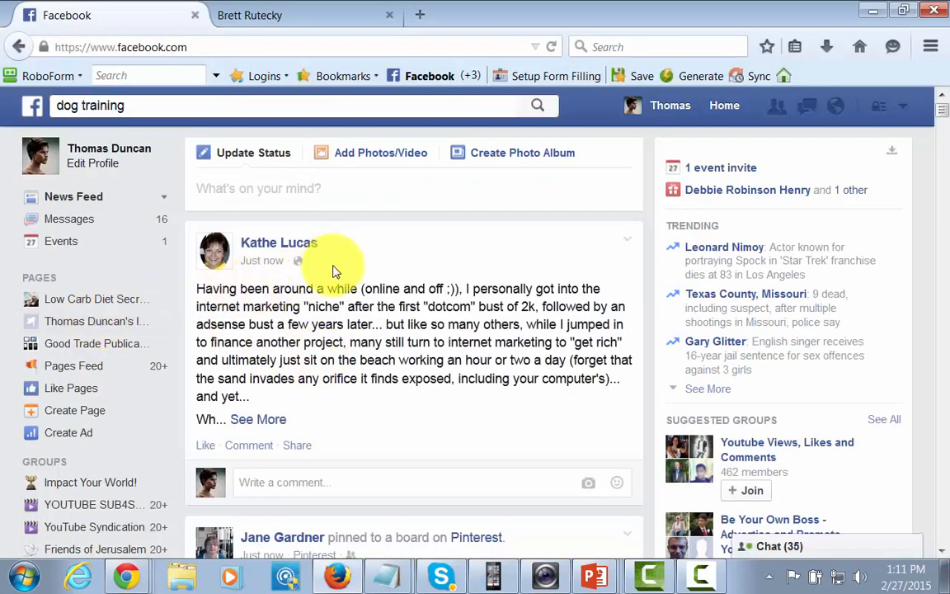
# Step: Bring back the 'dog training' search suggestions and open Einstein Dog Training
pyautogui.click(143, 104)
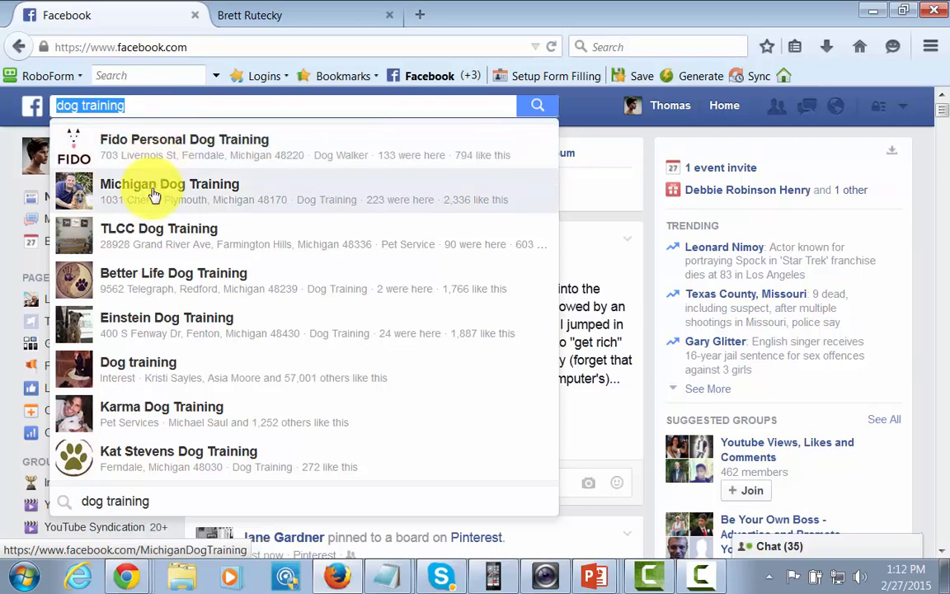
pyautogui.click(162, 322)
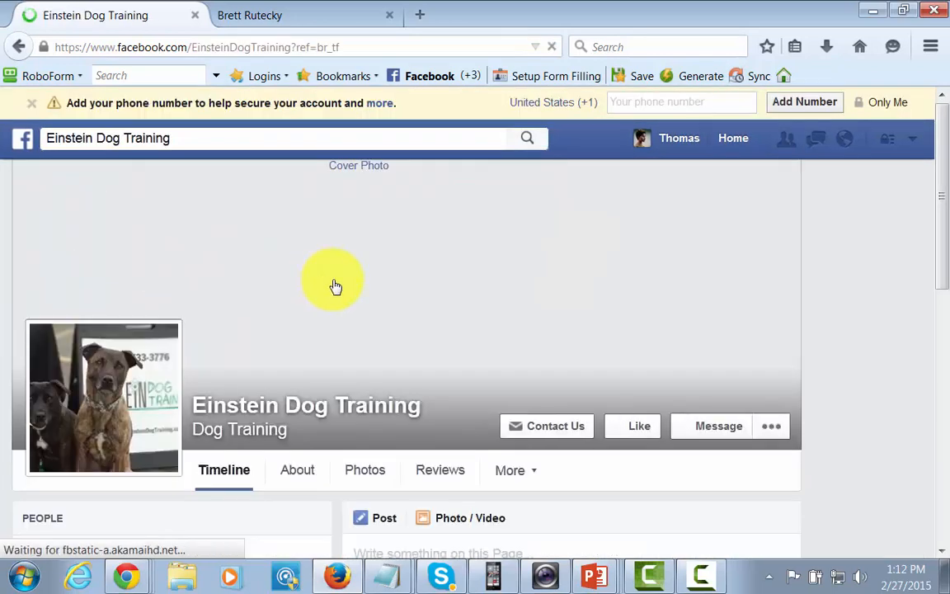
# Step: Browse the Einstein Dog Training page, then return to the home News Feed via the logo
pyautogui.scroll(-10, 342, 290)
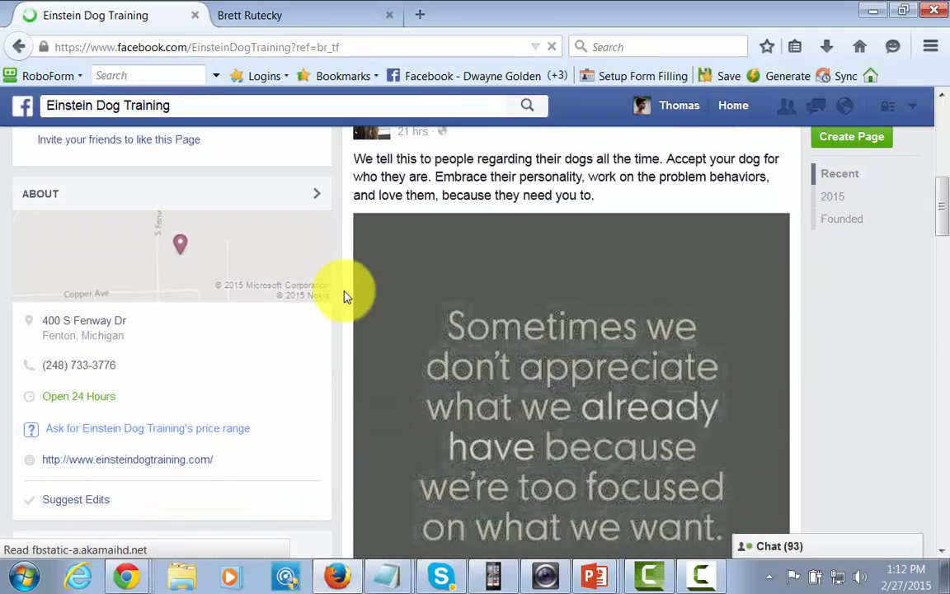
pyautogui.scroll(-6, 346, 297)
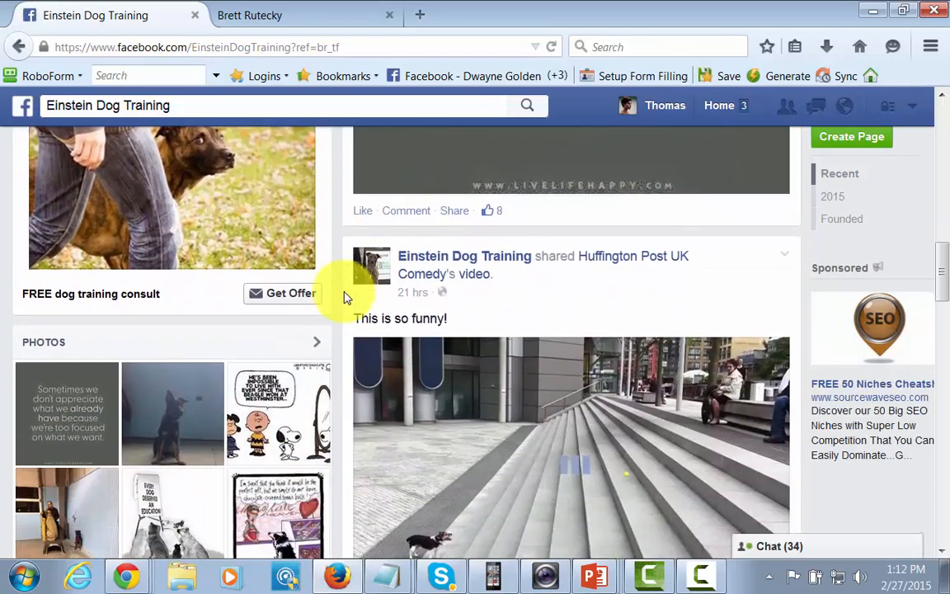
pyautogui.scroll(-7, 346, 297)
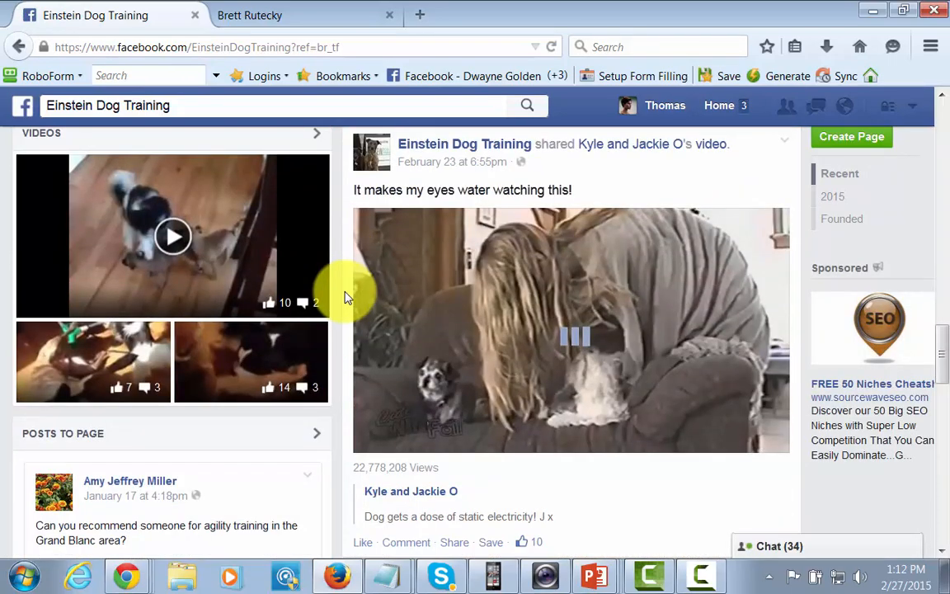
pyautogui.scroll(-7, 346, 296)
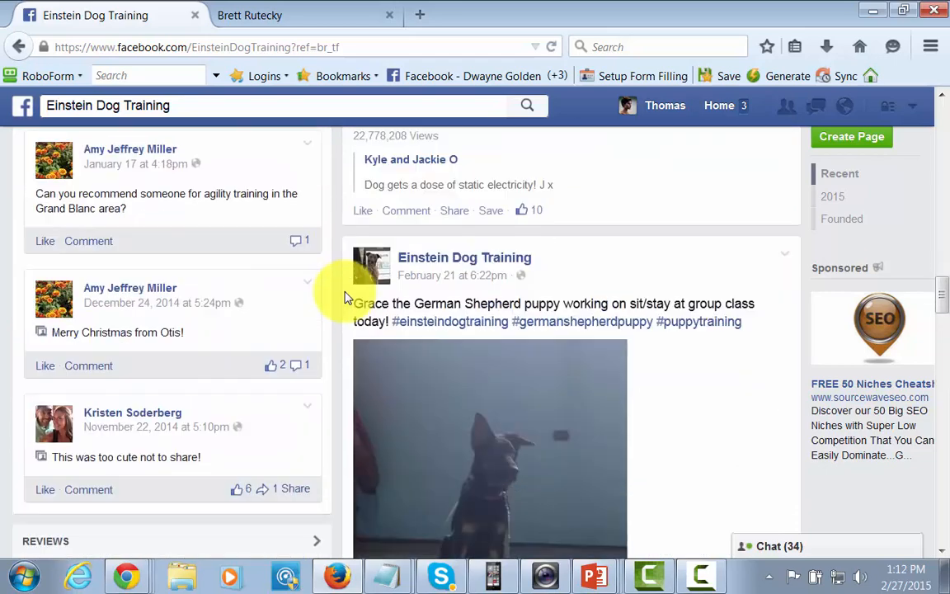
pyautogui.scroll(-3, 346, 297)
pyautogui.scroll(-7, 587, 346)
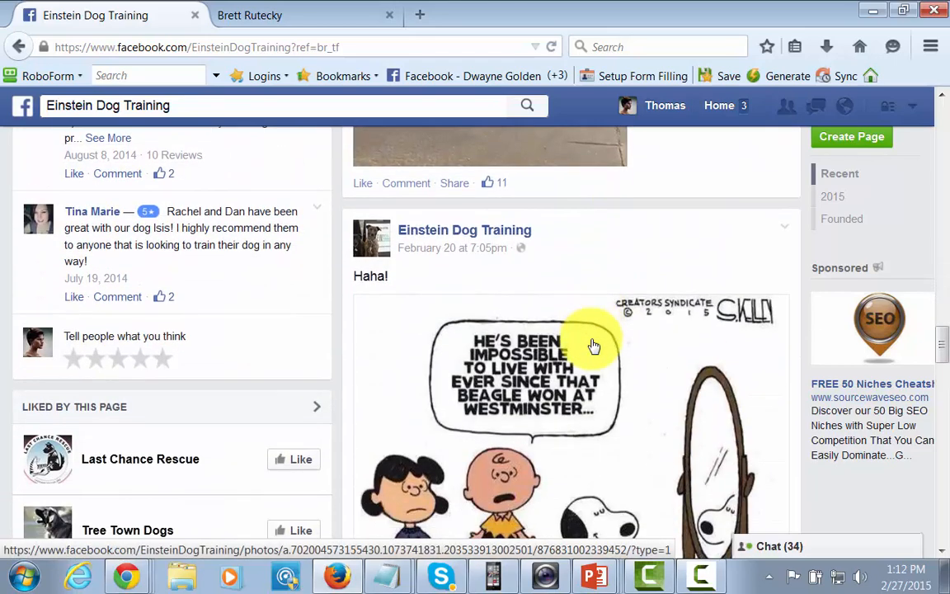
pyautogui.scroll(-14, 594, 346)
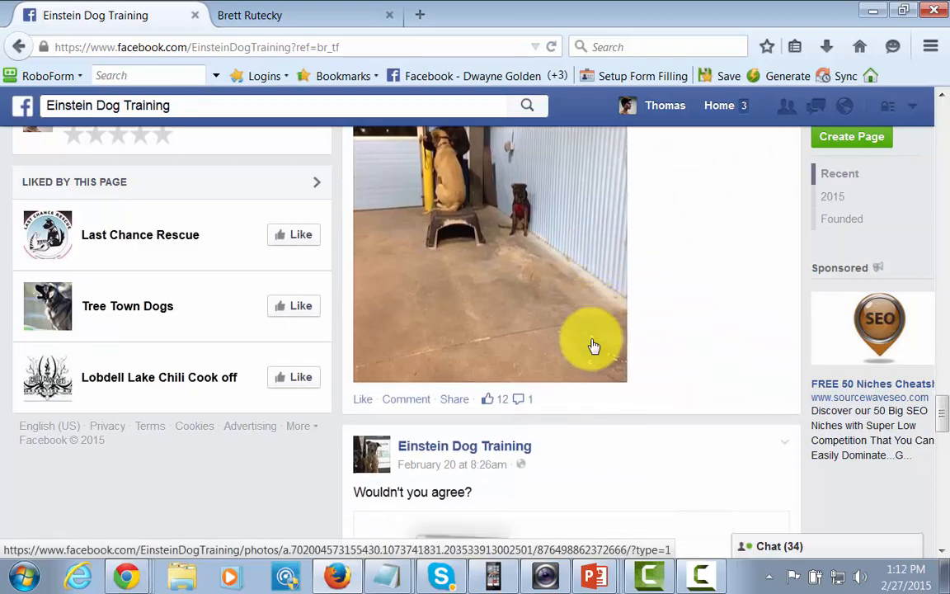
pyautogui.scroll(-10, 593, 345)
pyautogui.scroll(3, 346, 424)
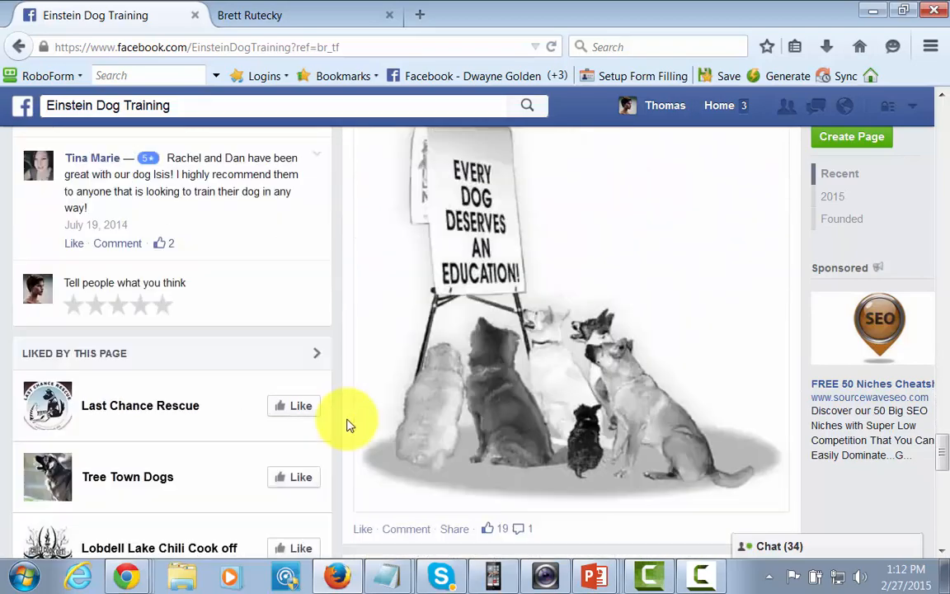
pyautogui.scroll(13, 347, 424)
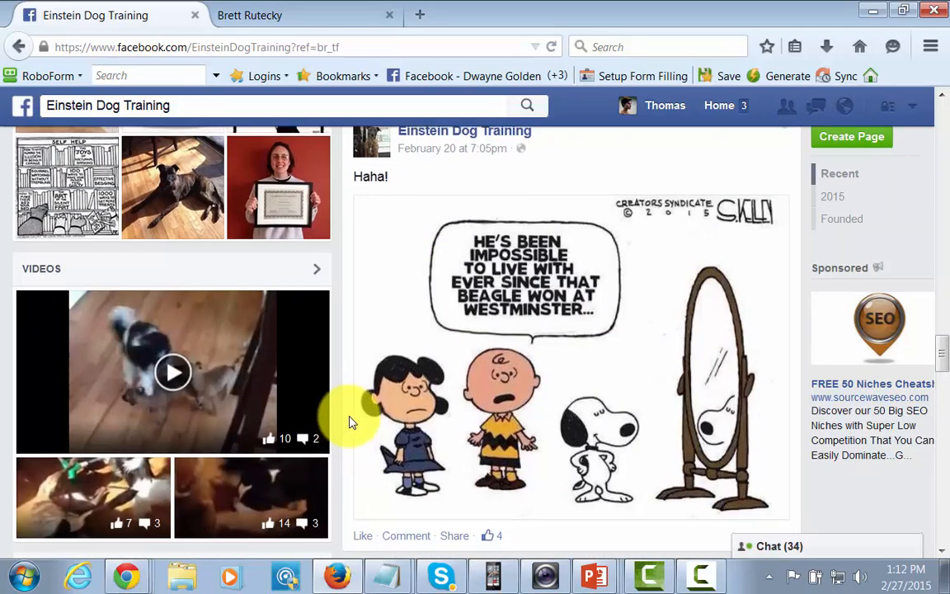
pyautogui.scroll(12, 348, 422)
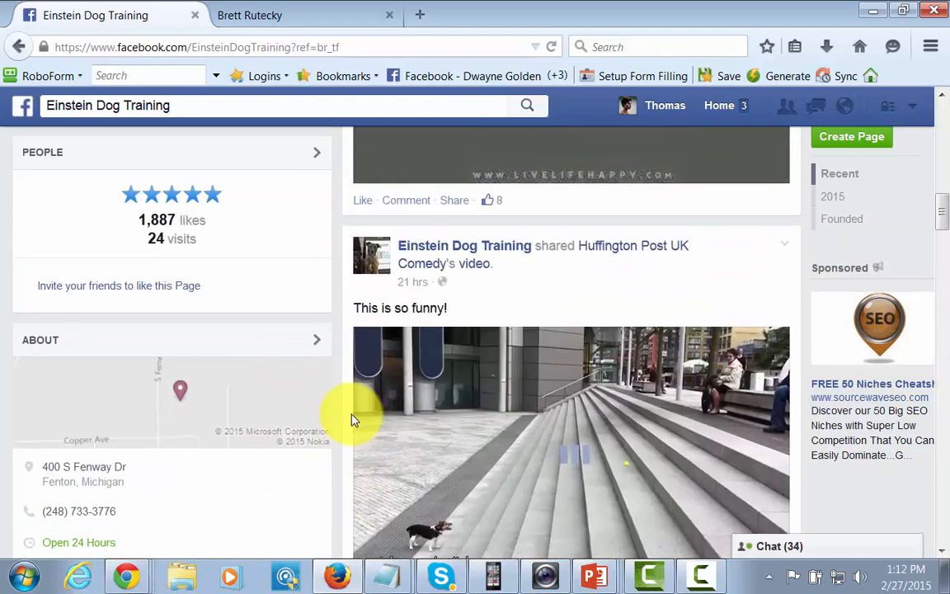
pyautogui.scroll(5, 352, 420)
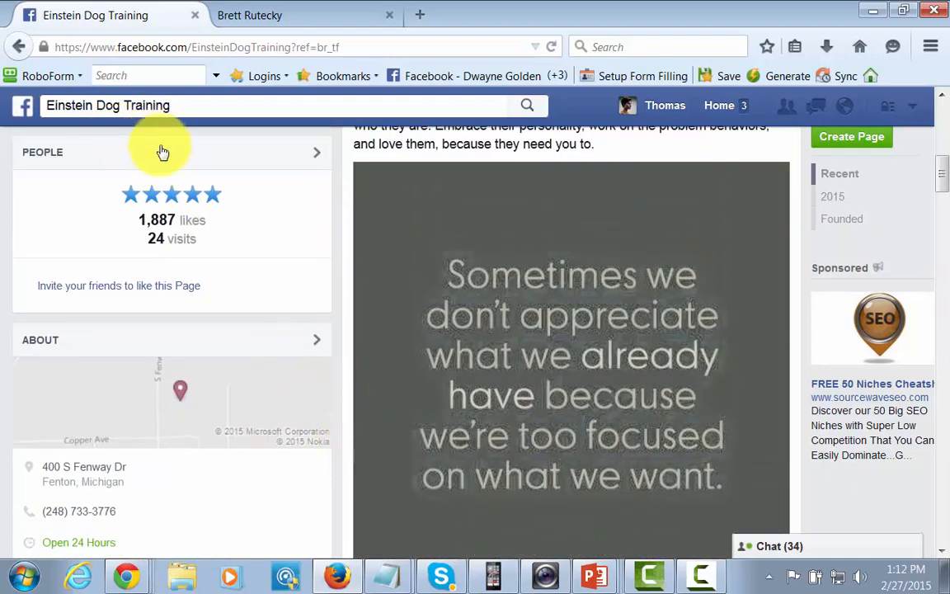
pyautogui.click(24, 107)
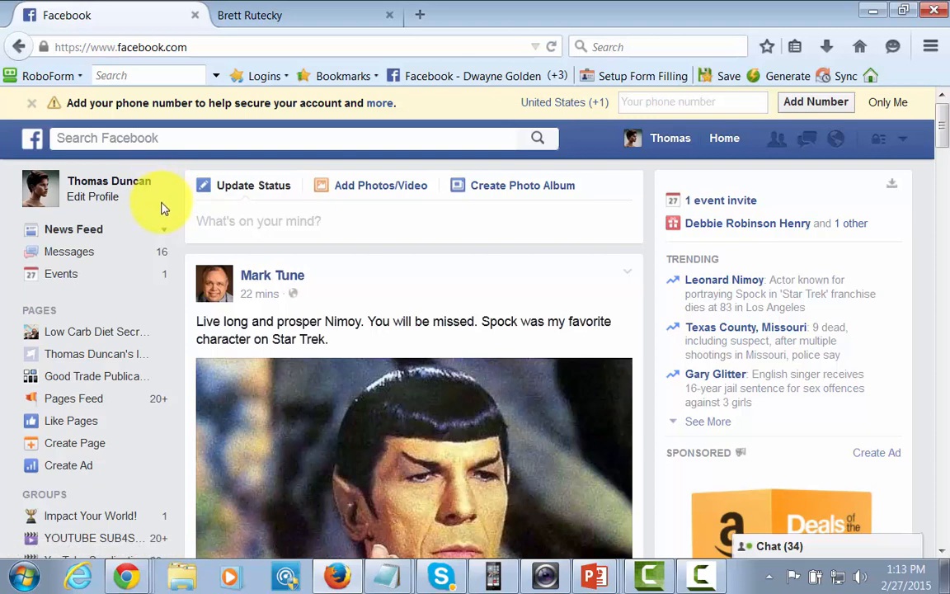
# Step: Search 'dog trai' and open the Dog training interest page
pyautogui.click(116, 141)
pyautogui.write('dog')
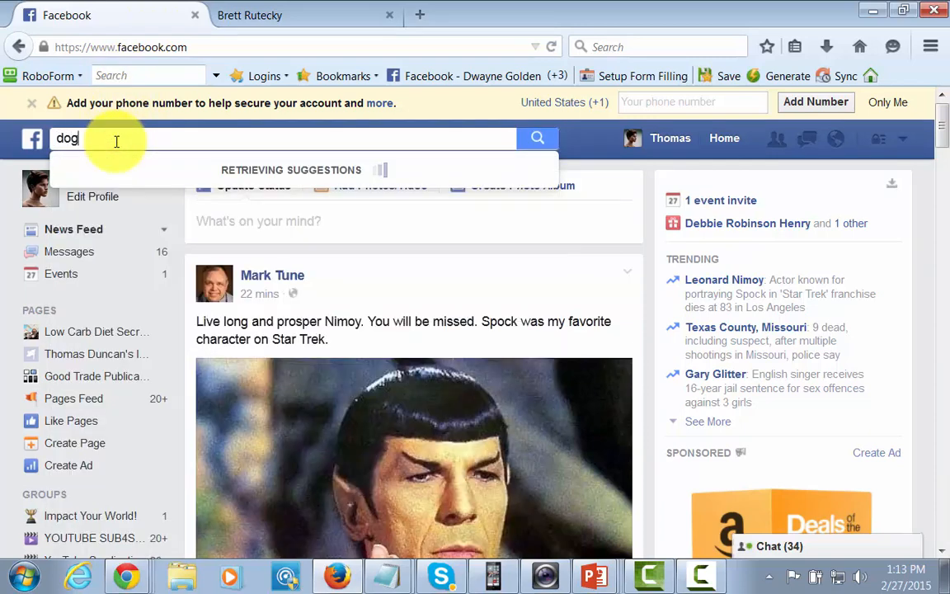
pyautogui.write(' training')
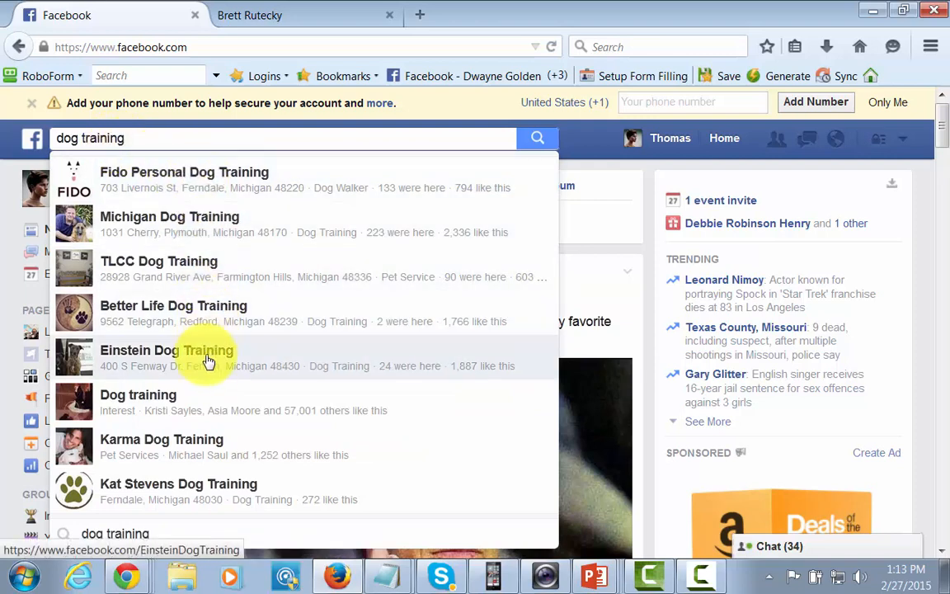
pyautogui.click(156, 402)
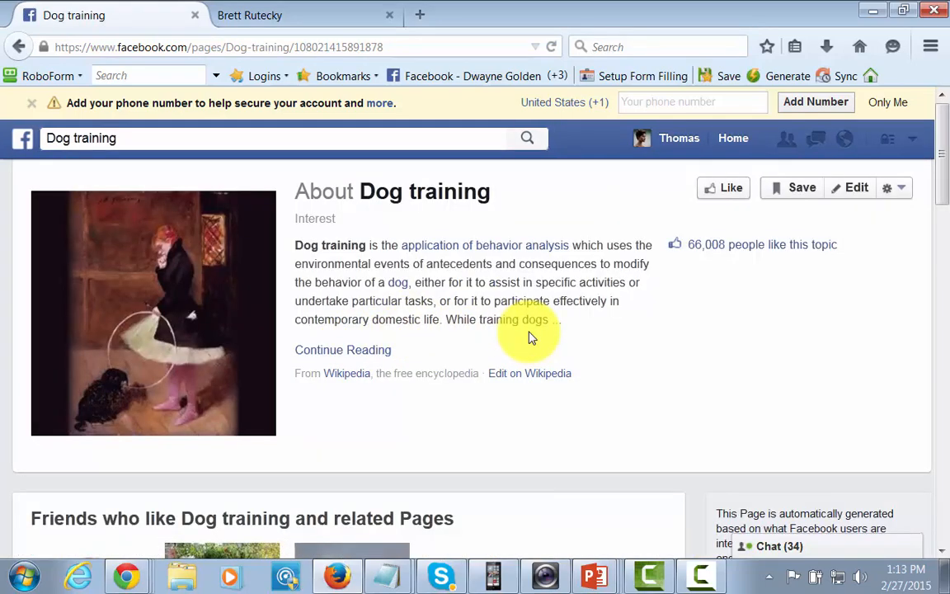
# Step: Look over the Dog training interest page and Like it
pyautogui.scroll(-10, 532, 338)
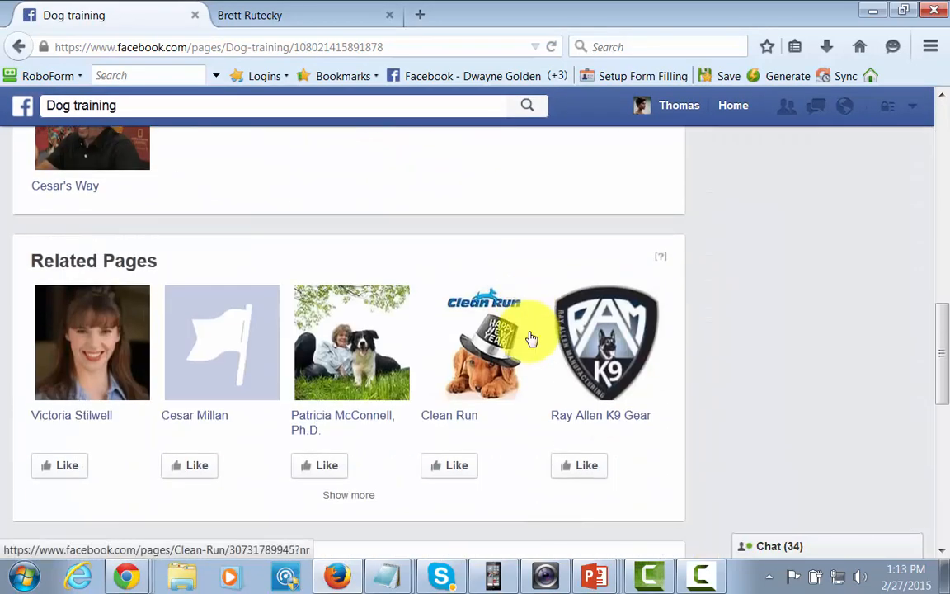
pyautogui.scroll(10, 532, 338)
pyautogui.scroll(-12, 532, 338)
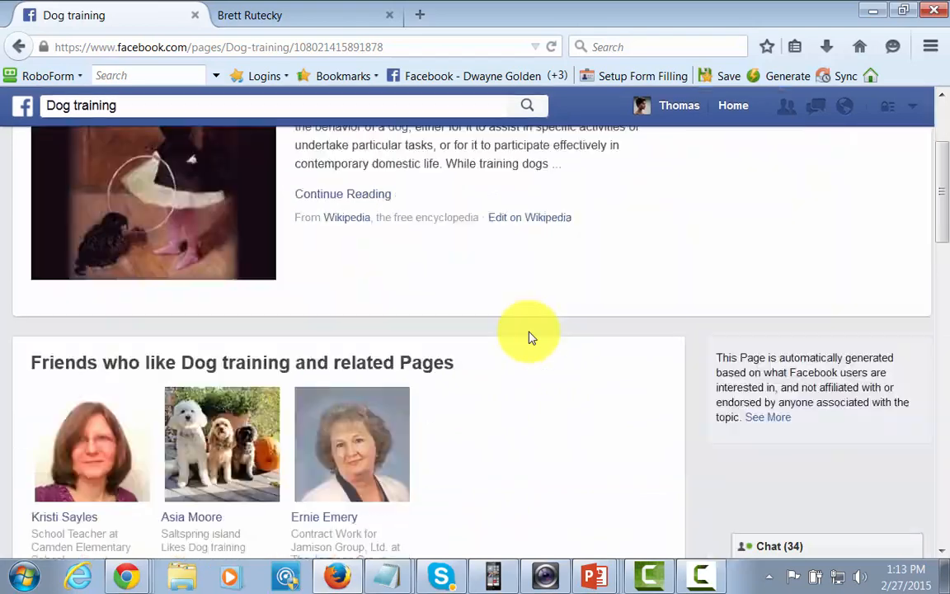
pyautogui.scroll(15, 532, 338)
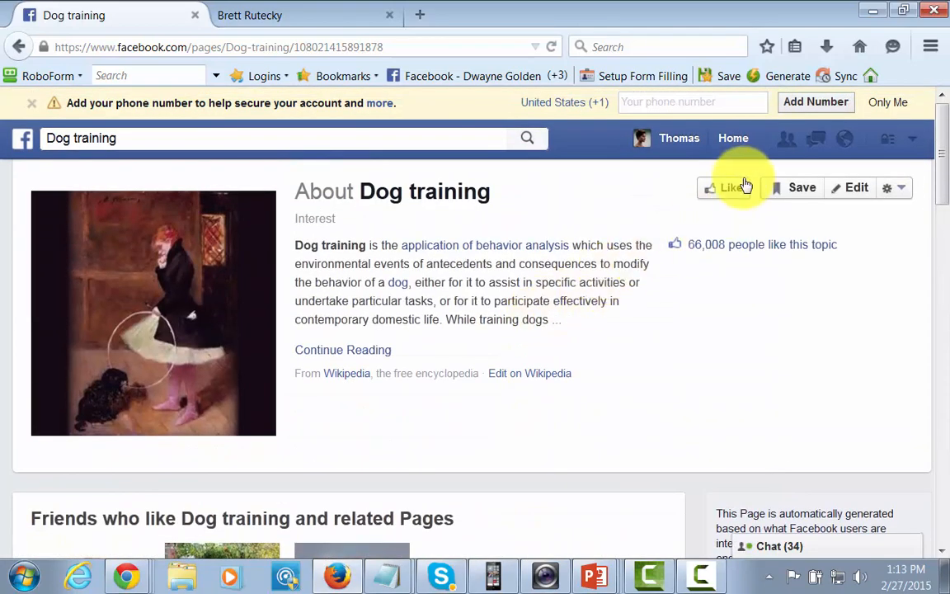
pyautogui.click(742, 186)
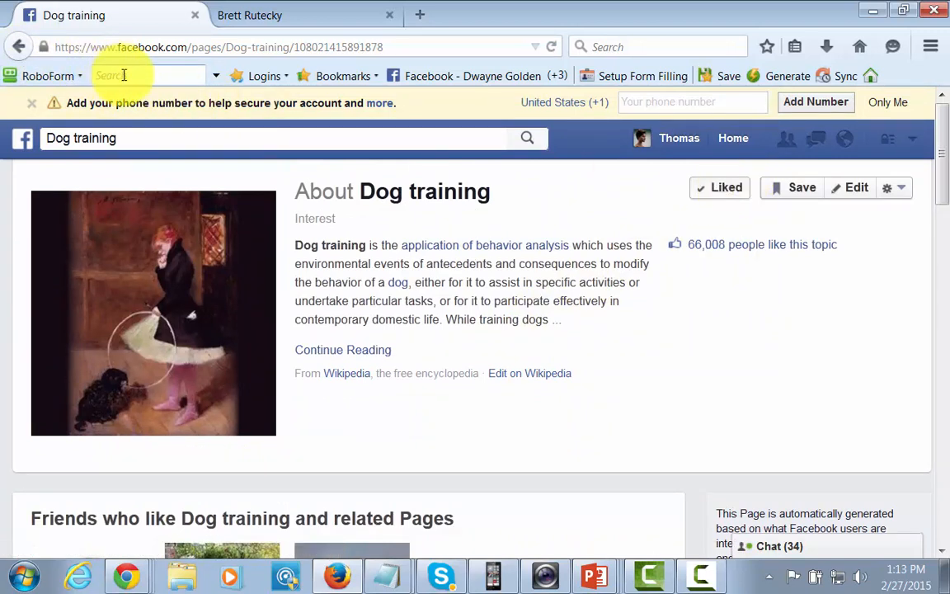
pyautogui.click(19, 47)
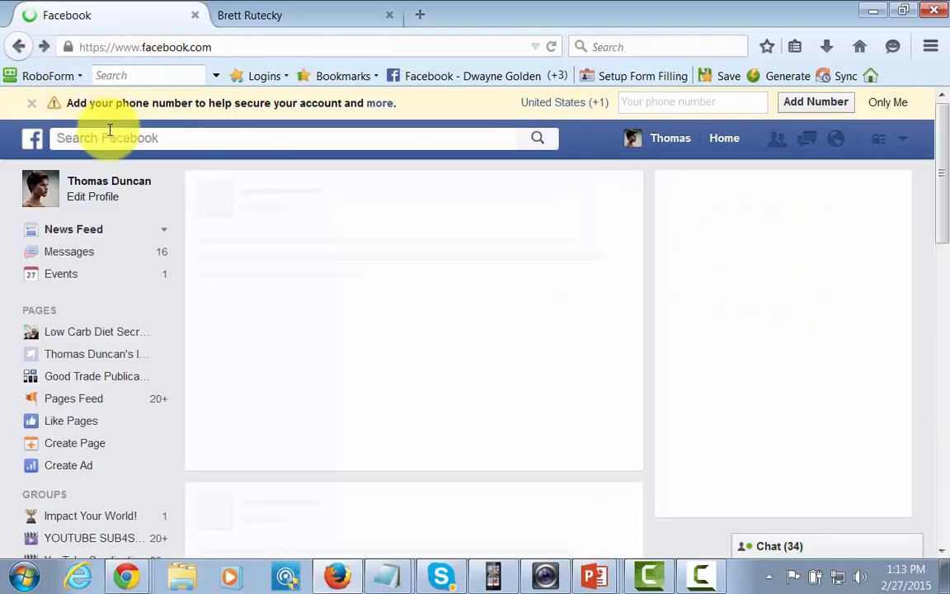
pyautogui.click(110, 136)
pyautogui.write('dog tra')
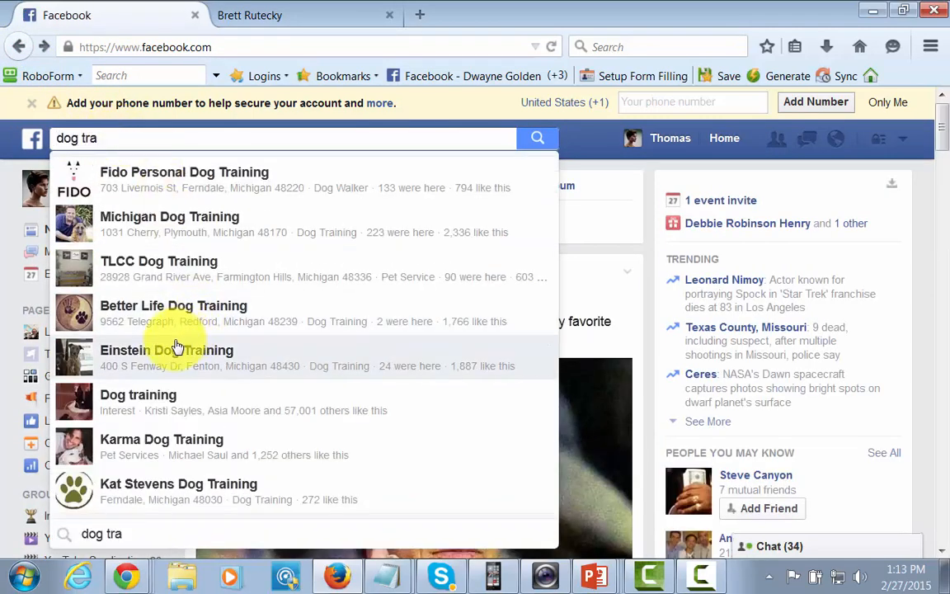
pyautogui.click(183, 320)
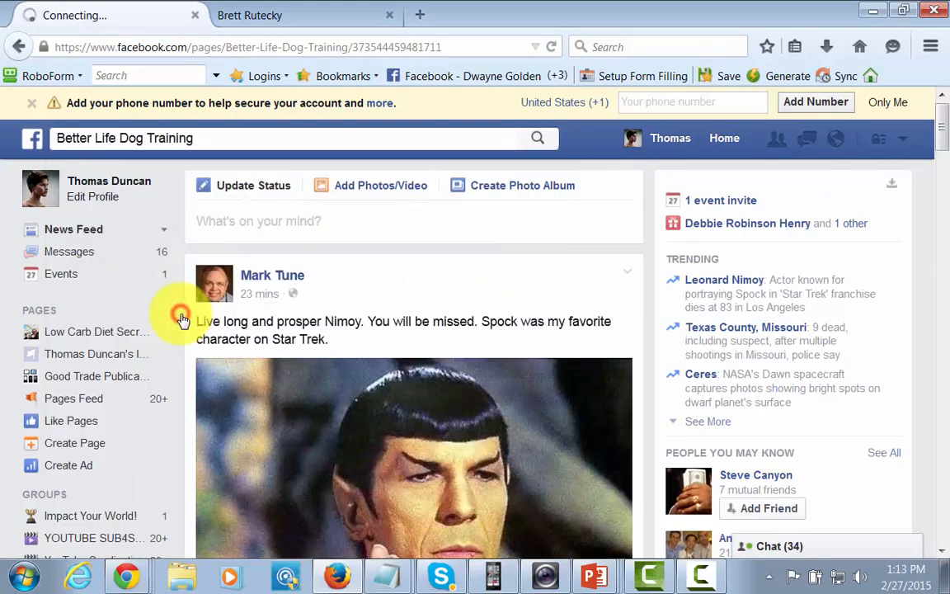
pyautogui.scroll(-10, 336, 359)
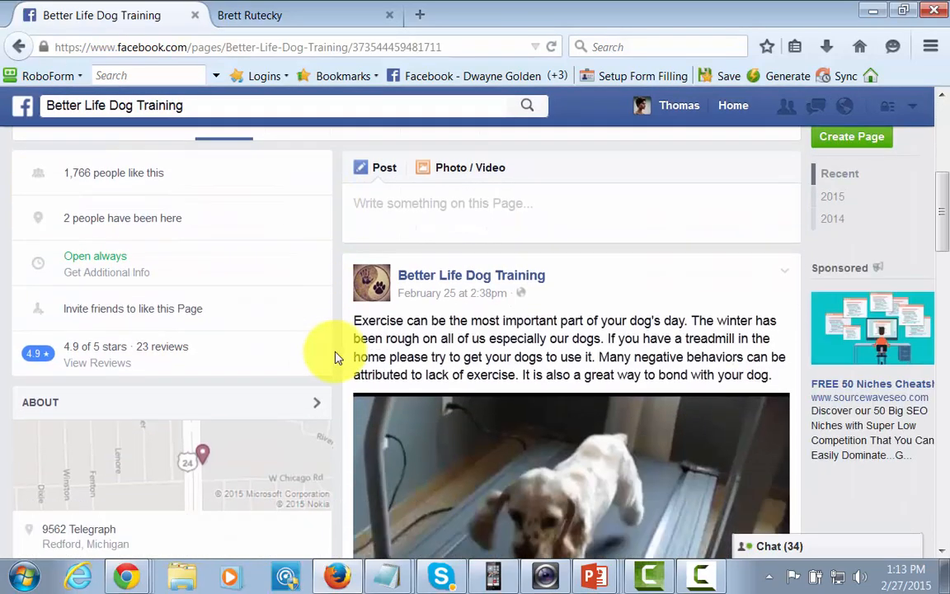
pyautogui.scroll(-12, 426, 396)
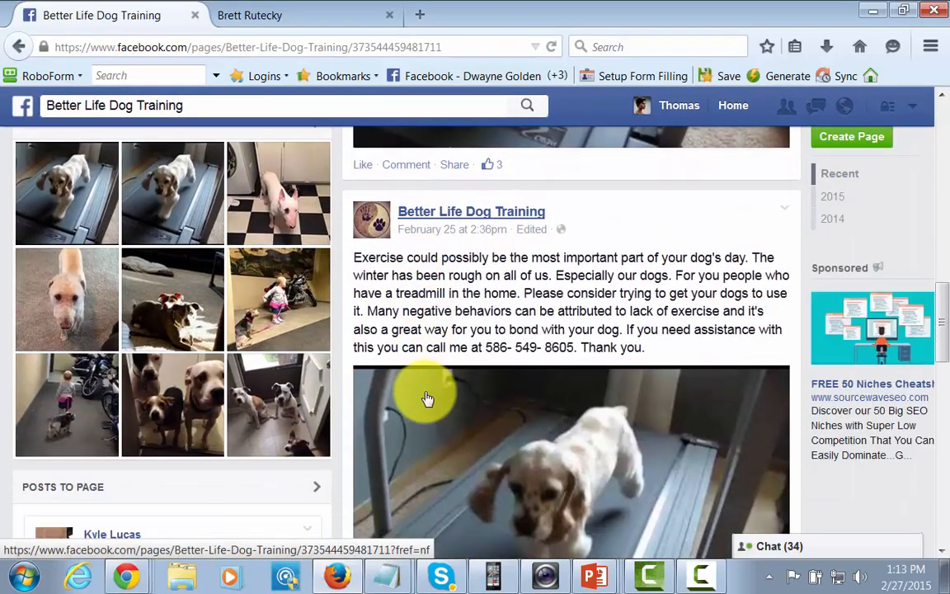
pyautogui.scroll(-7, 426, 392)
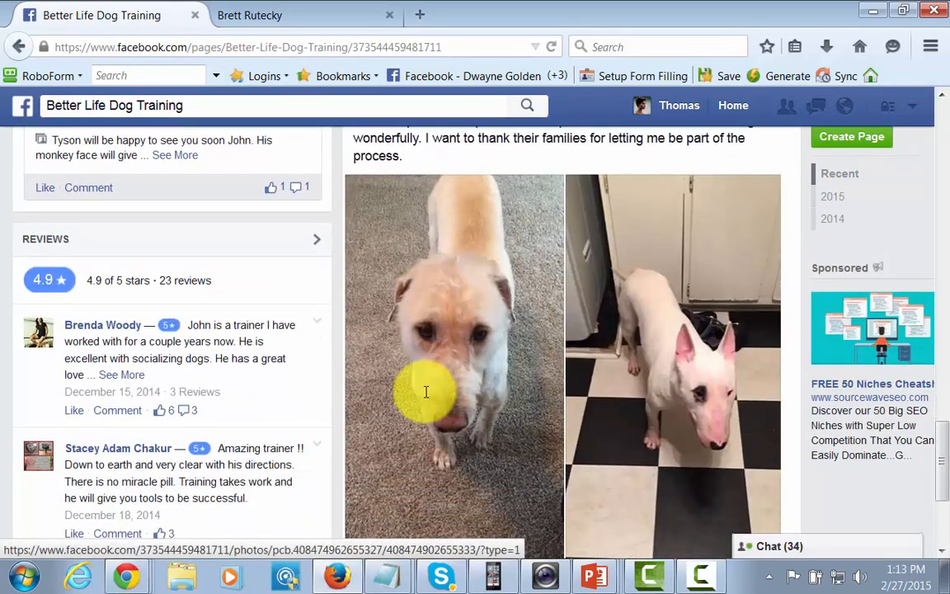
pyautogui.scroll(-8, 420, 404)
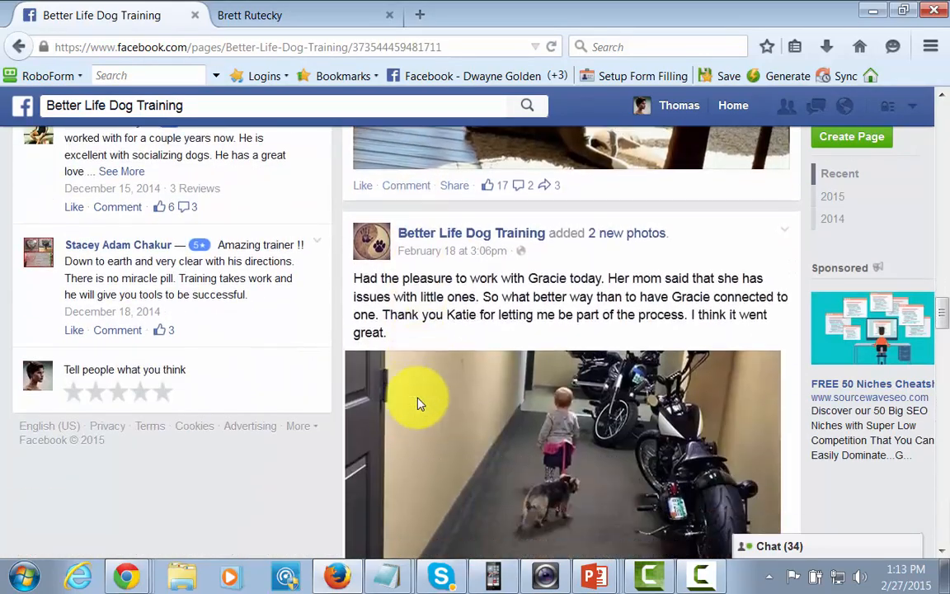
pyautogui.scroll(-8, 419, 404)
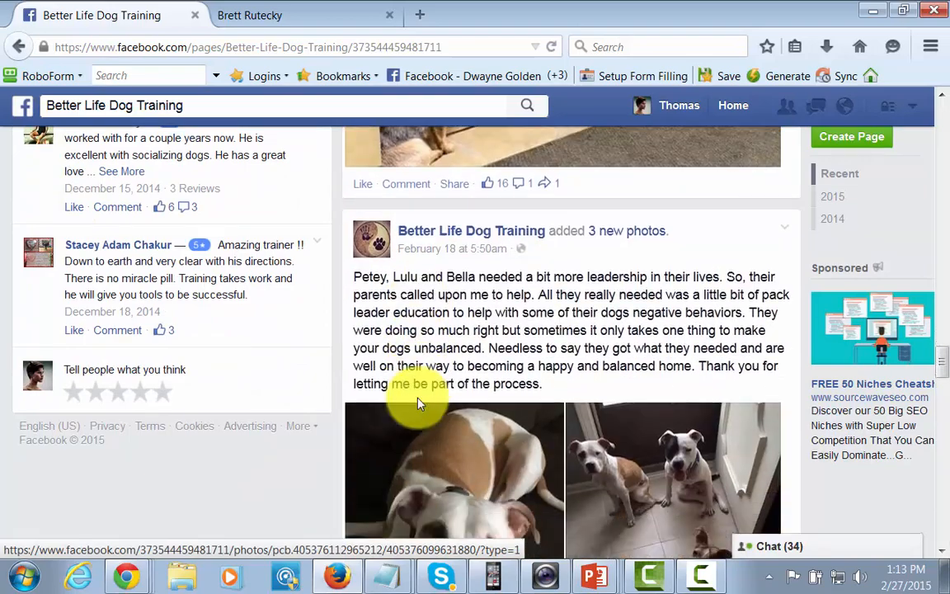
pyautogui.scroll(-10, 420, 404)
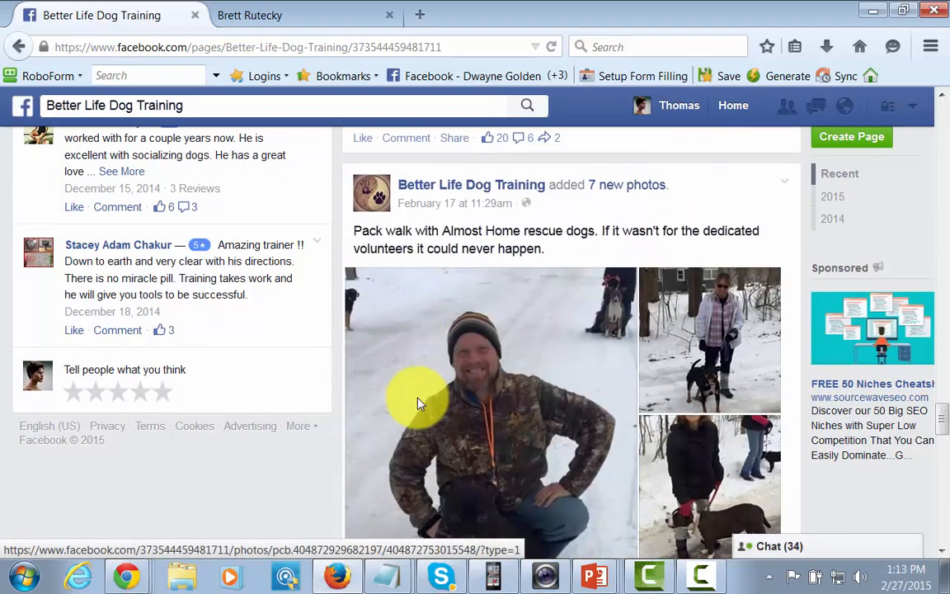
pyautogui.scroll(-6, 419, 404)
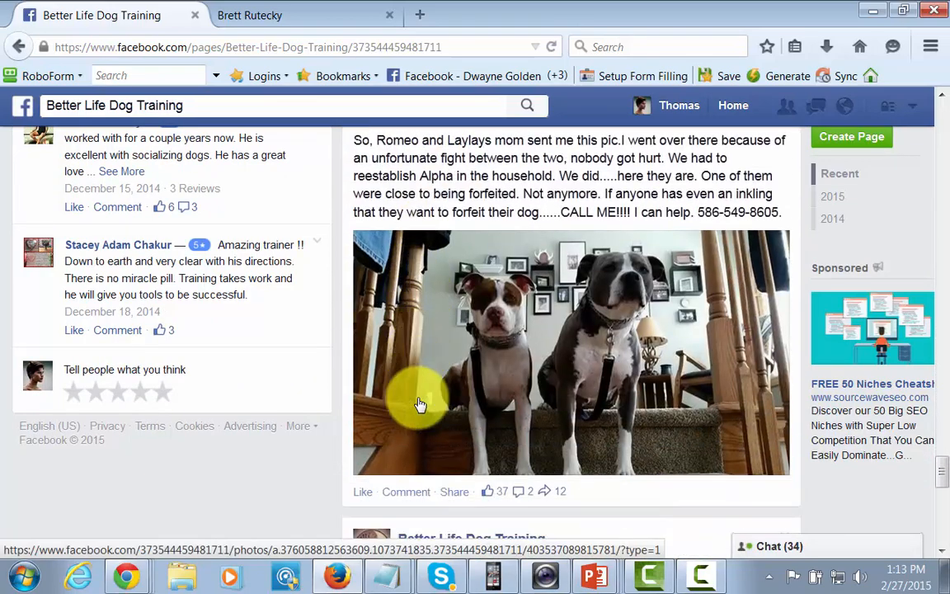
pyautogui.scroll(-6, 419, 404)
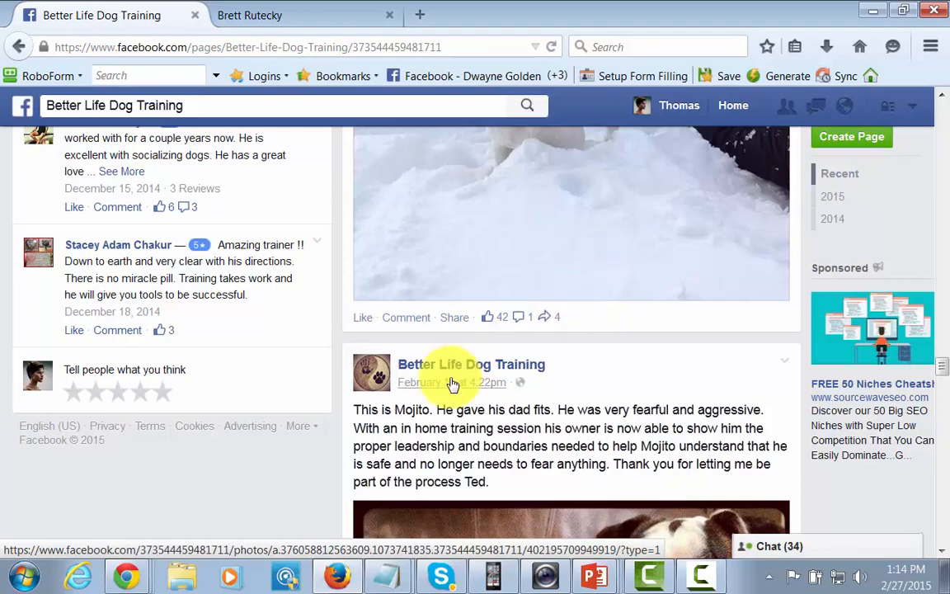
pyautogui.scroll(10, 451, 382)
pyautogui.scroll(10, 380, 361)
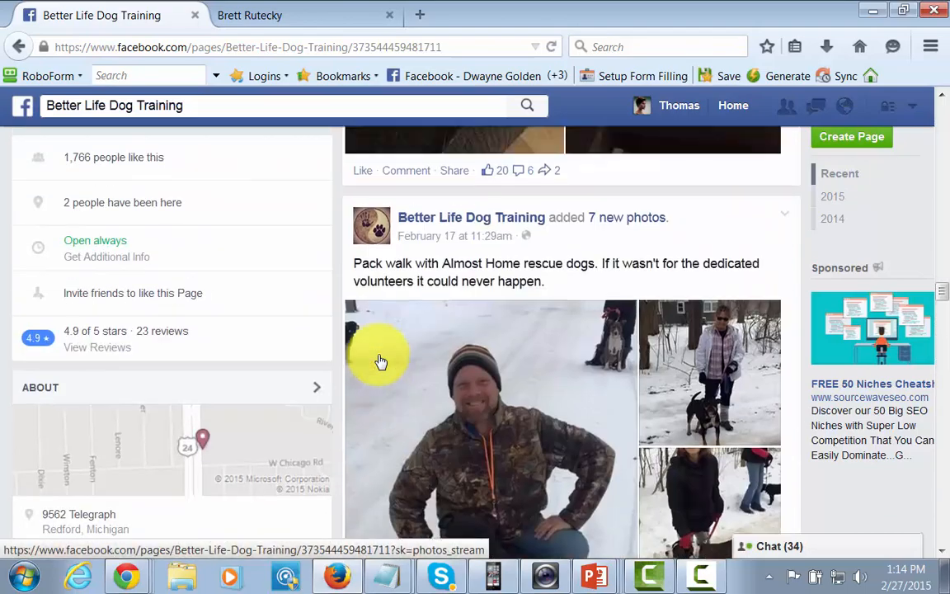
pyautogui.scroll(10, 380, 362)
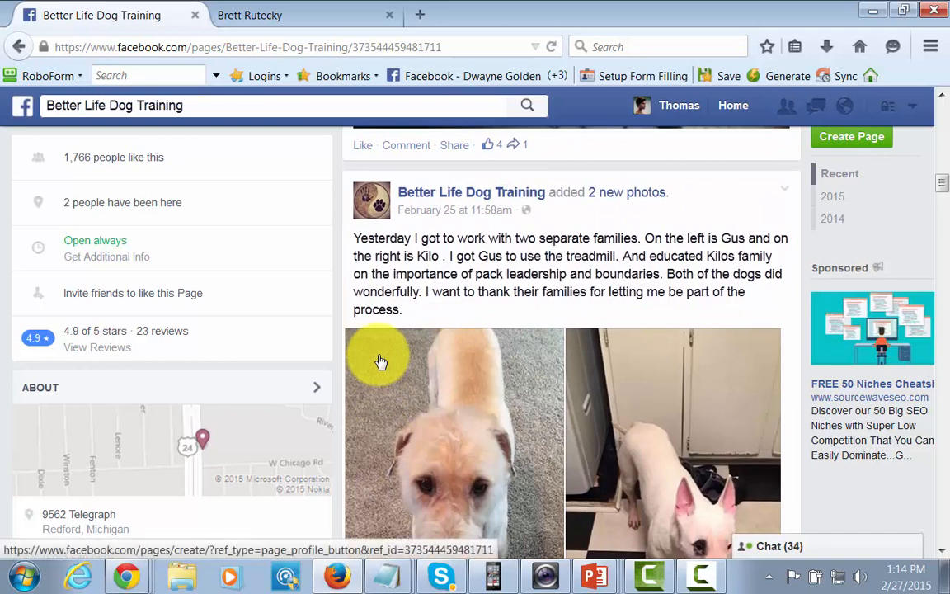
# Step: Start a new Brand or Product page and choose the Website category
pyautogui.click(852, 137)
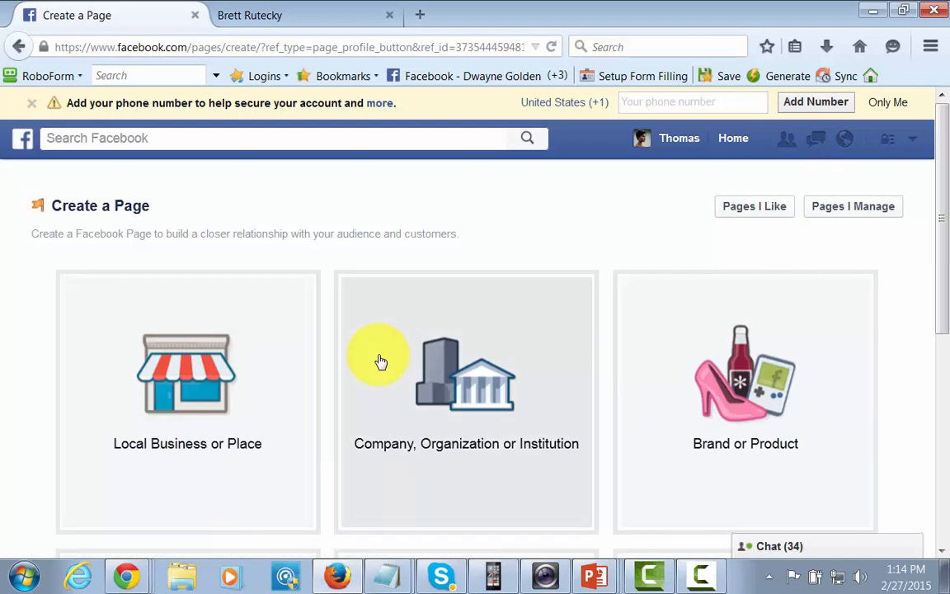
pyautogui.scroll(-3, 380, 361)
pyautogui.scroll(2, 380, 361)
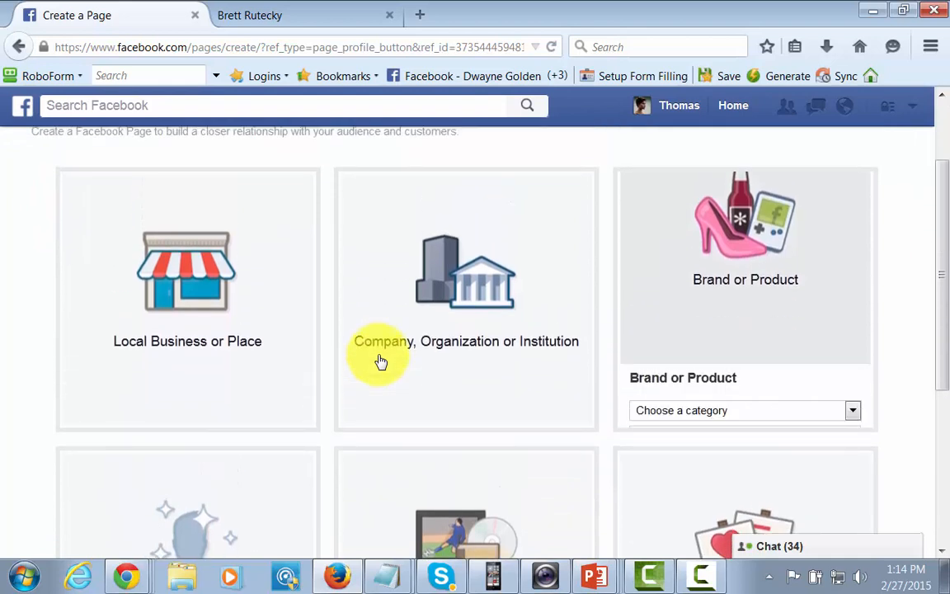
pyautogui.hotkey('alt', 'Down')
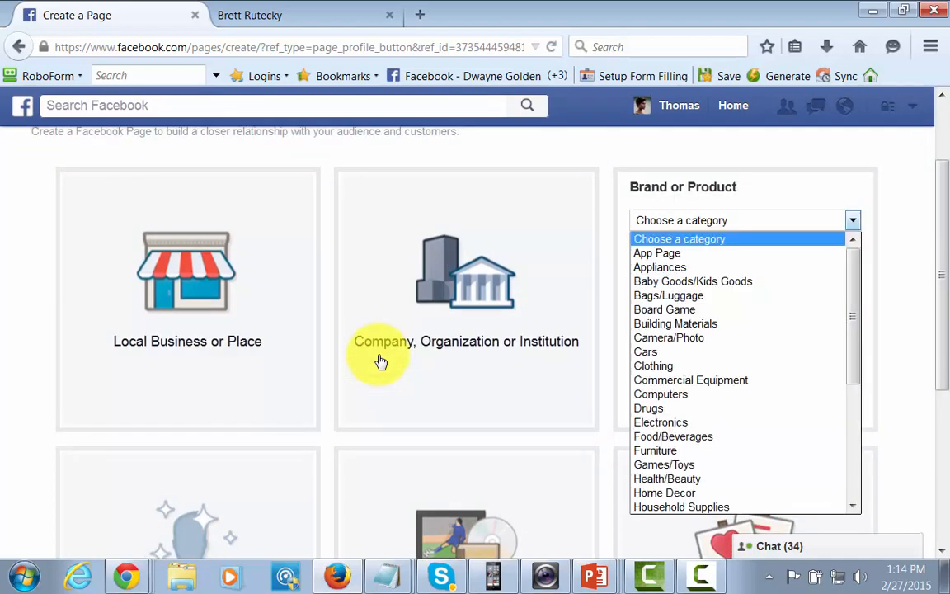
pyautogui.press('Down')
pyautogui.press('Down')
pyautogui.press('Down')
pyautogui.press('Down')
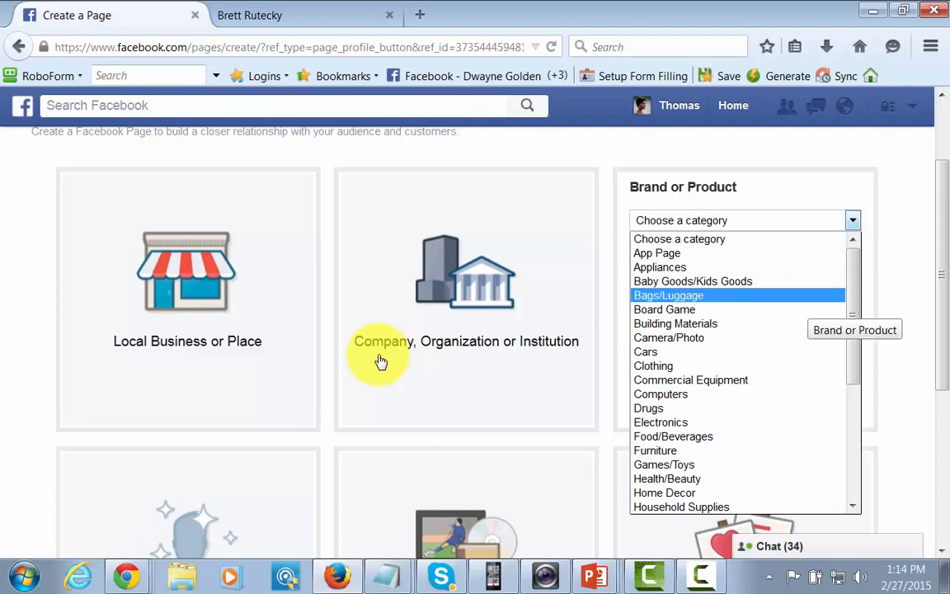
pyautogui.press('Down')
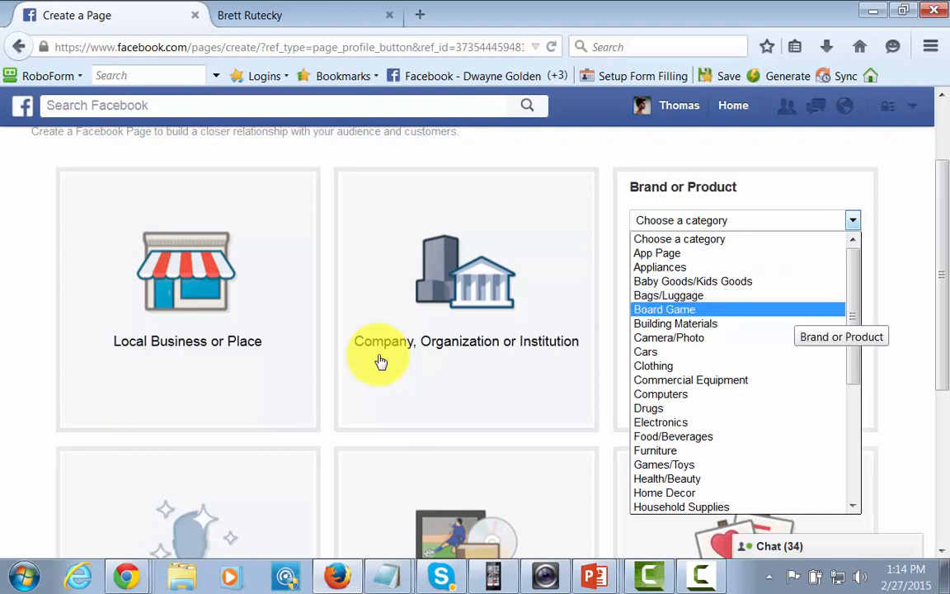
pyautogui.press('Down')
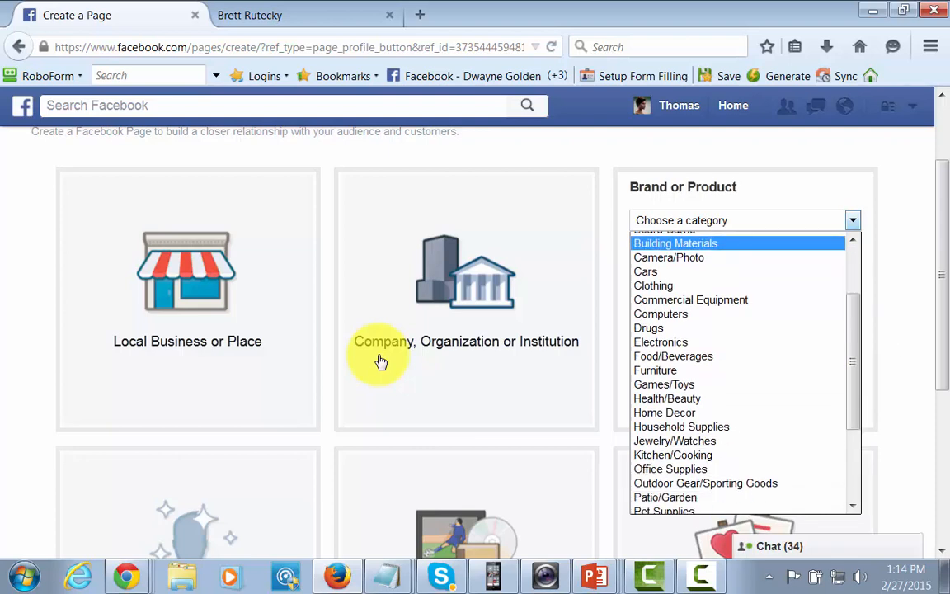
pyautogui.press('Down')
pyautogui.press('Down')
pyautogui.press('Down')
pyautogui.press('Down')
pyautogui.press('Down')
pyautogui.press('Down')
pyautogui.press('Down')
pyautogui.press('Down')
pyautogui.press('Down')
pyautogui.press('Down')
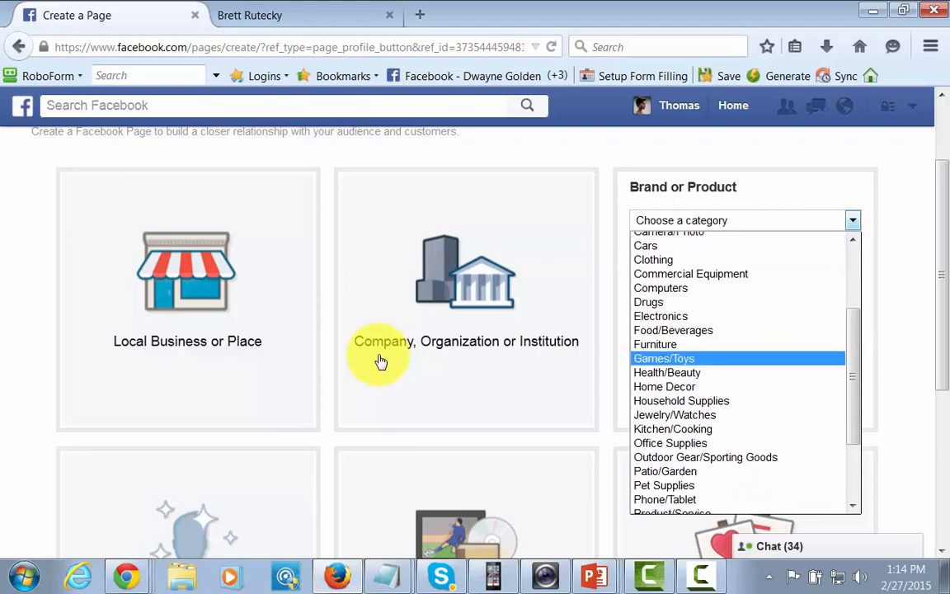
pyautogui.press('Down')
pyautogui.press('Down')
pyautogui.press('Down')
pyautogui.press('Down')
pyautogui.press('Down')
pyautogui.press('Down')
pyautogui.press('Down')
pyautogui.press('Down')
pyautogui.press('Down')
pyautogui.press('Down')
pyautogui.press('Down')
pyautogui.press('Down')
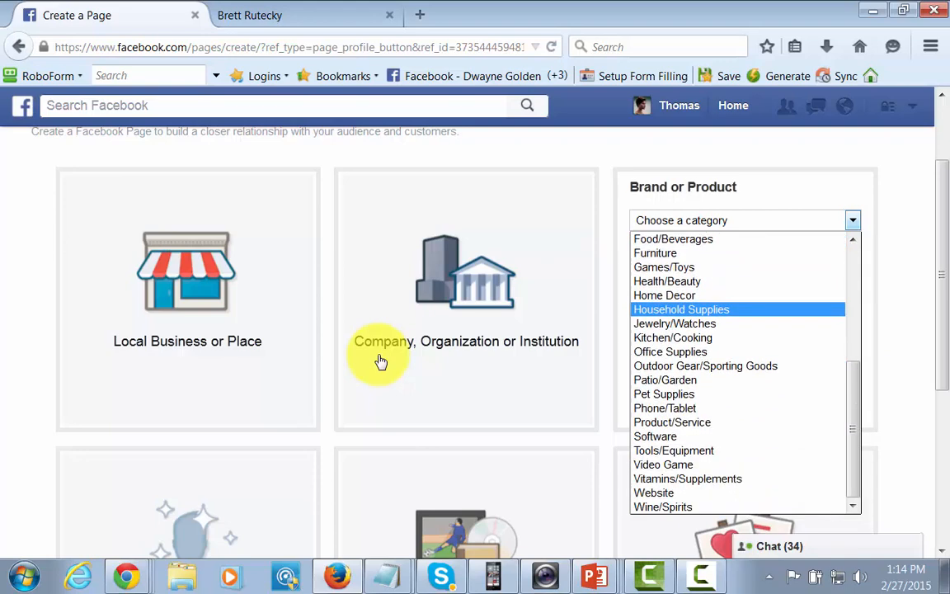
pyautogui.press('Down')
pyautogui.press('Up')
pyautogui.press('Down')
pyautogui.press('Down')
pyautogui.press('Down')
pyautogui.press('Down')
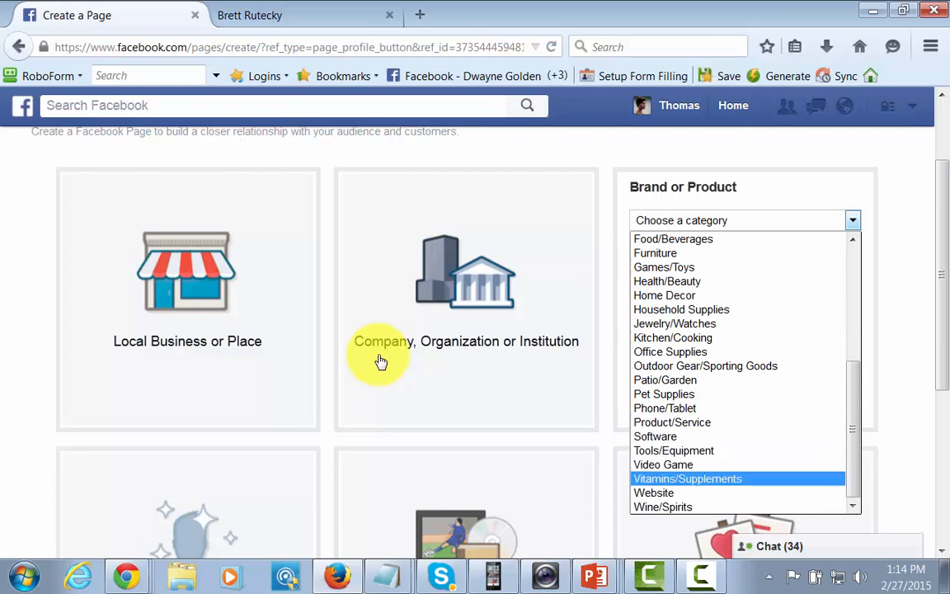
pyautogui.press('Return')
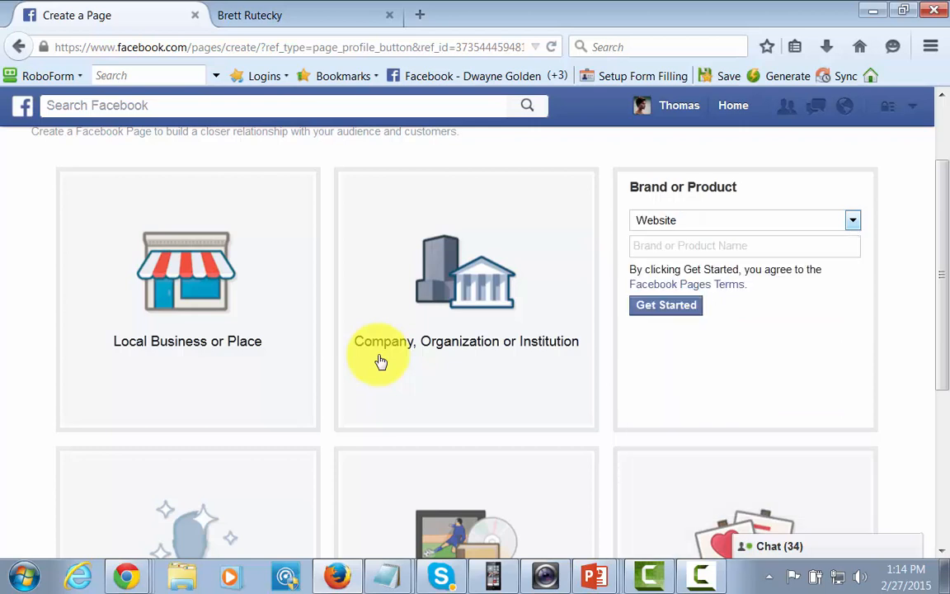
# Step: Name the page 'Dog Training Page for Today' and create it
pyautogui.press('Tab')
pyautogui.write('D')
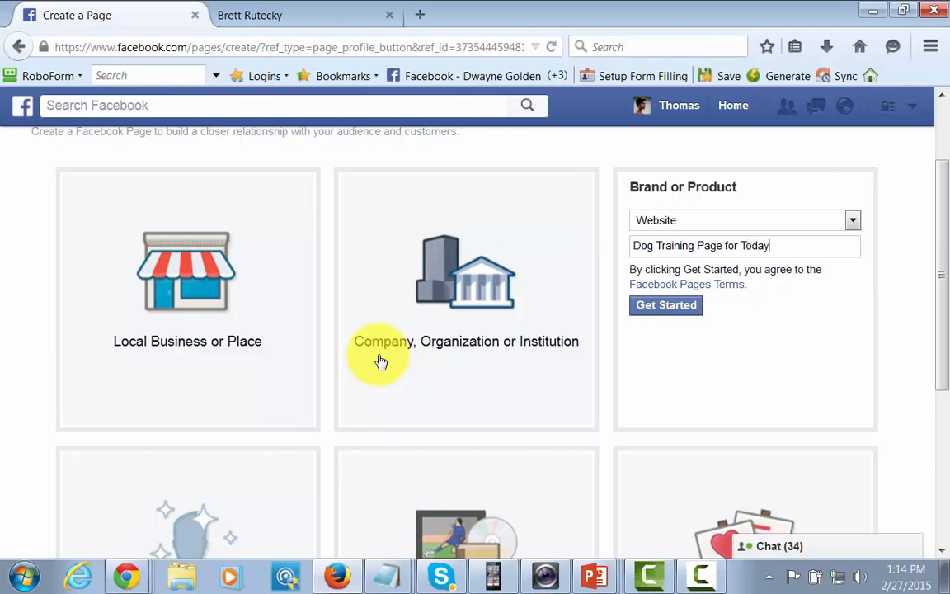
pyautogui.press('Return')
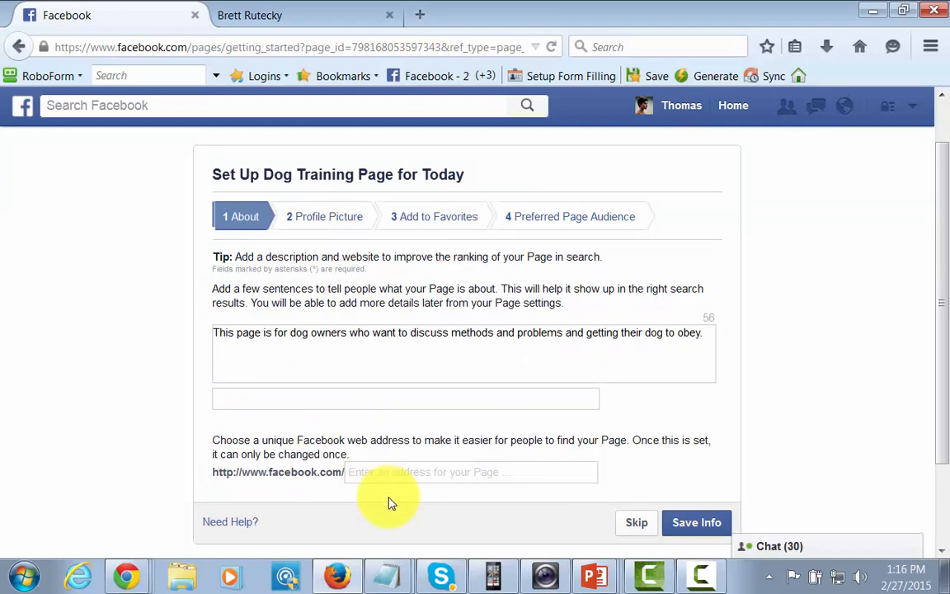
# Step: Enter the web address 'dogtraining2015' and save the page's About info
pyautogui.click(370, 473)
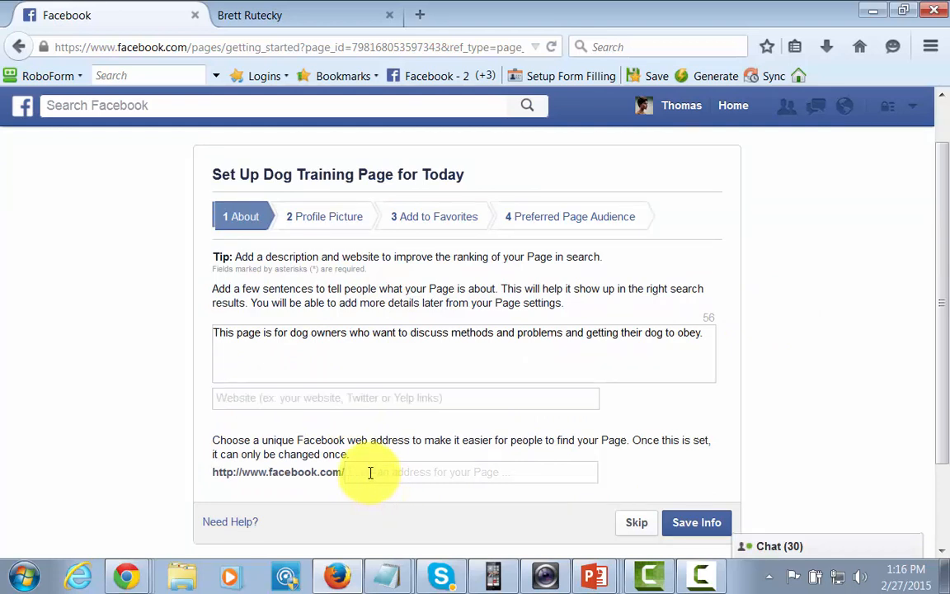
pyautogui.write('dogtraining2015')
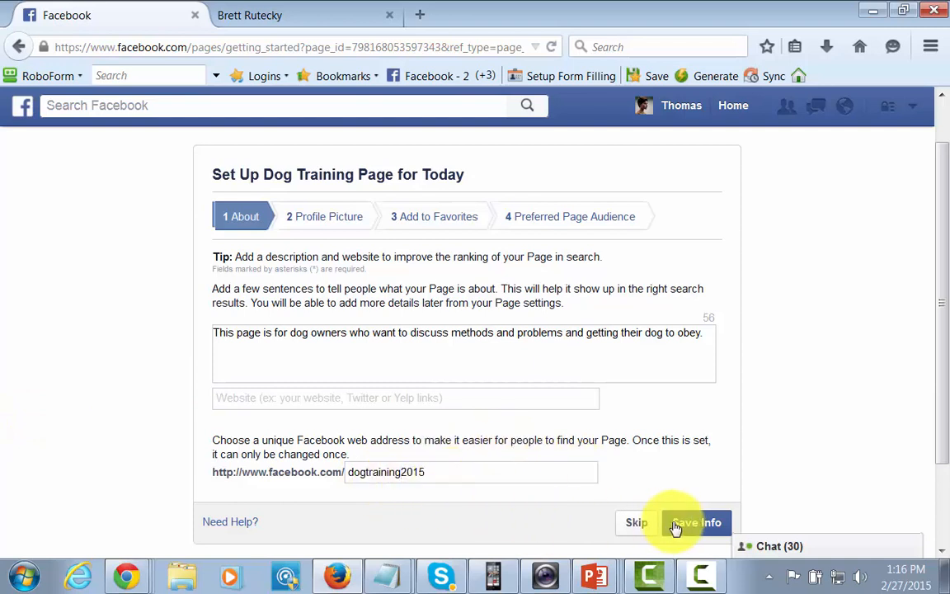
pyautogui.click(706, 525)
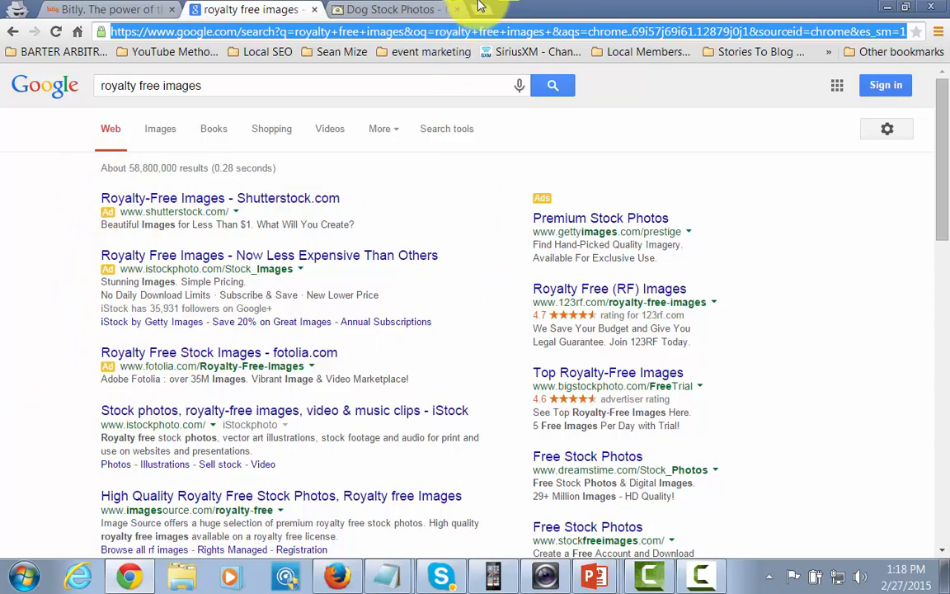
# Step: Search freeimages.com for 'dog' and browse the White Shepherd snow results
pyautogui.click(362, 9)
pyautogui.scroll(1, 170, 165)
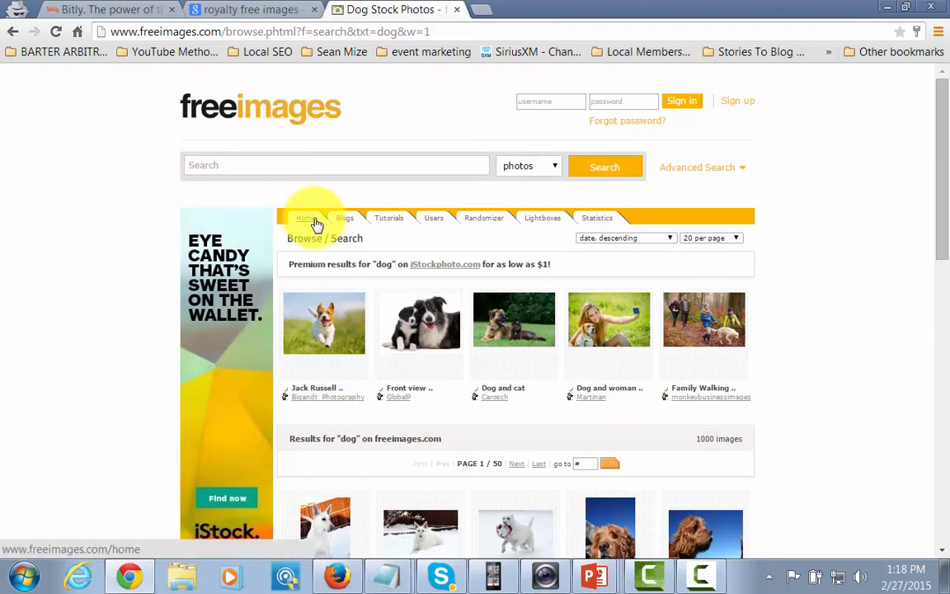
pyautogui.click(251, 166)
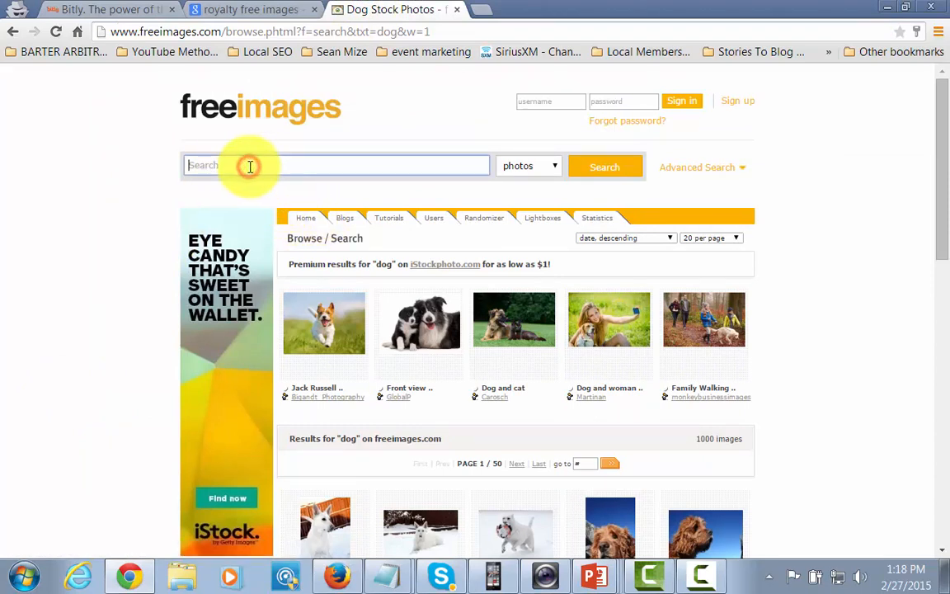
pyautogui.write('dog')
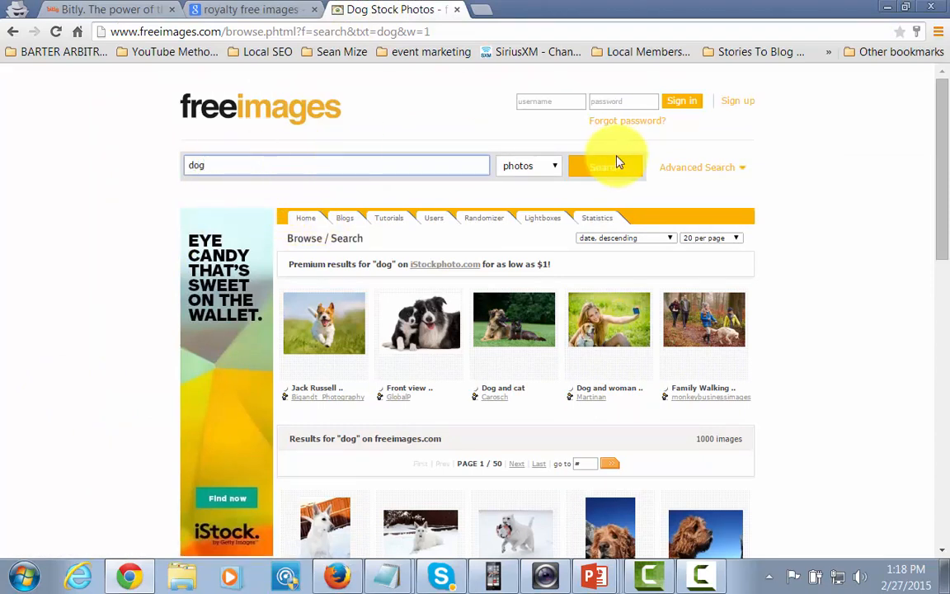
pyautogui.click(596, 165)
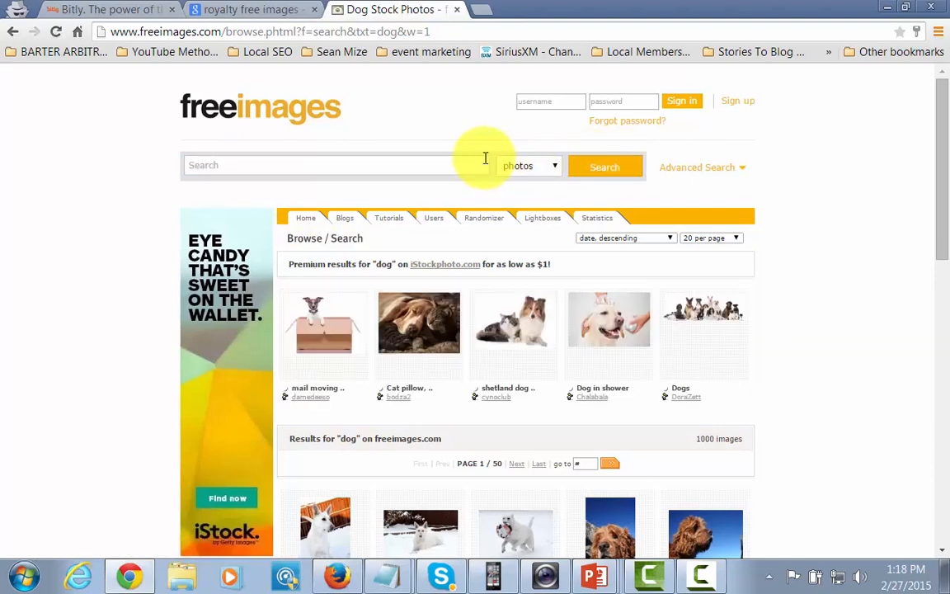
pyautogui.scroll(-2, 480, 165)
pyautogui.scroll(-1, 481, 164)
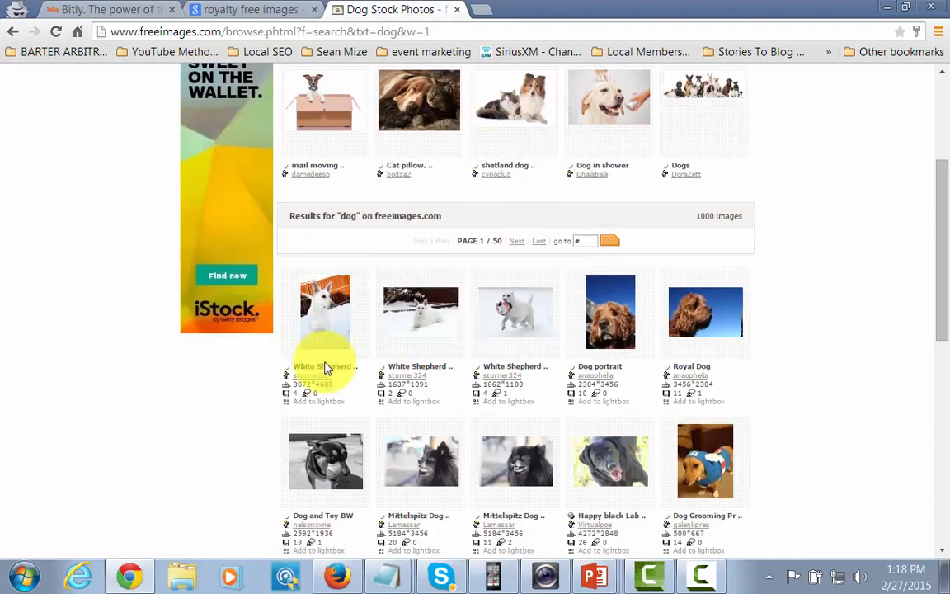
pyautogui.moveTo(511, 317)
pyautogui.scroll(1, 568, 324)
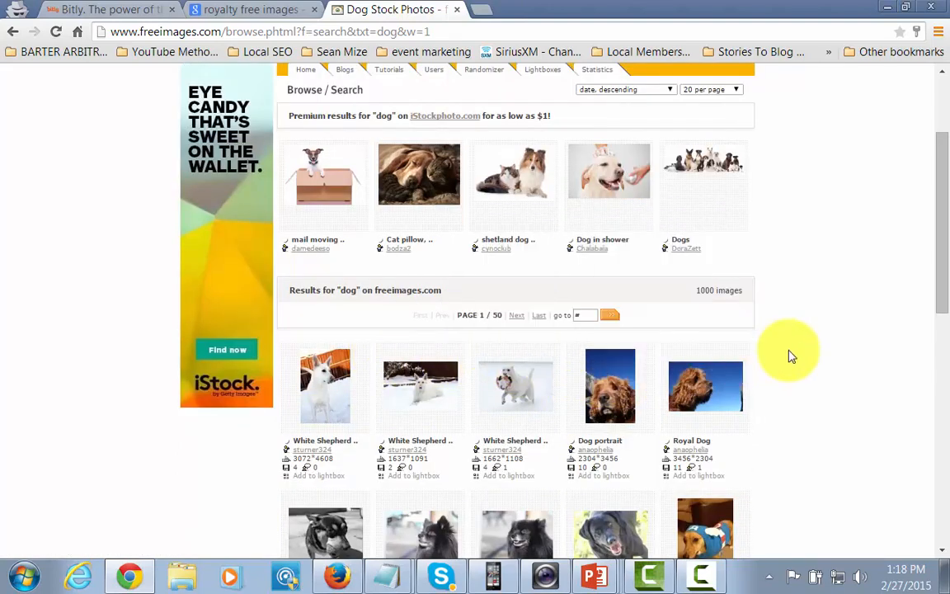
pyautogui.scroll(-1, 788, 356)
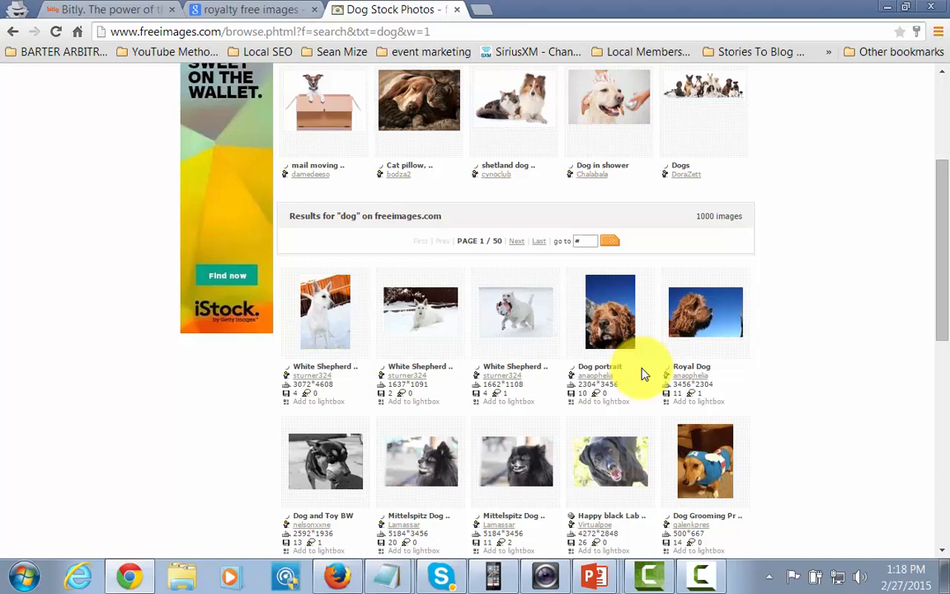
pyautogui.scroll(-1, 644, 372)
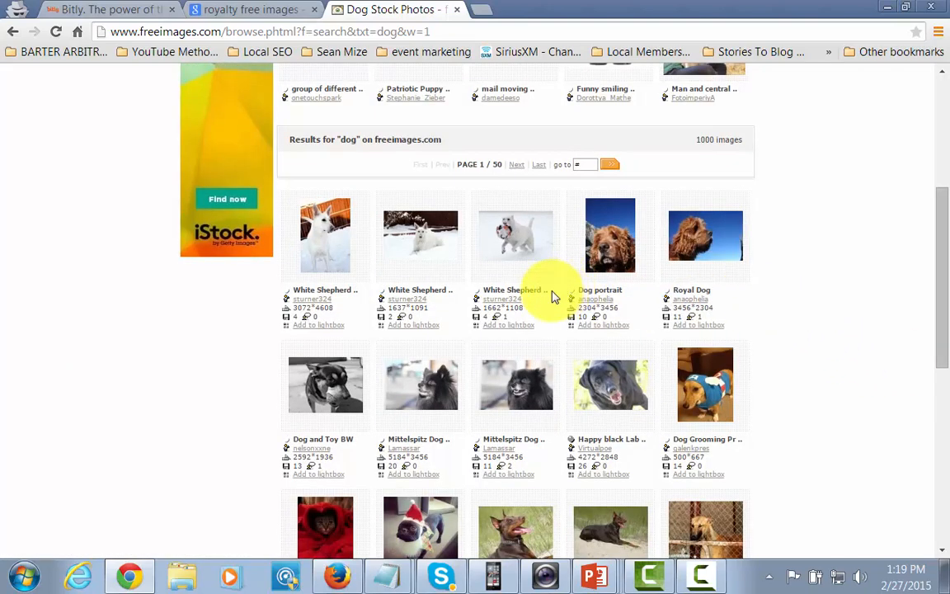
pyautogui.moveTo(420, 249)
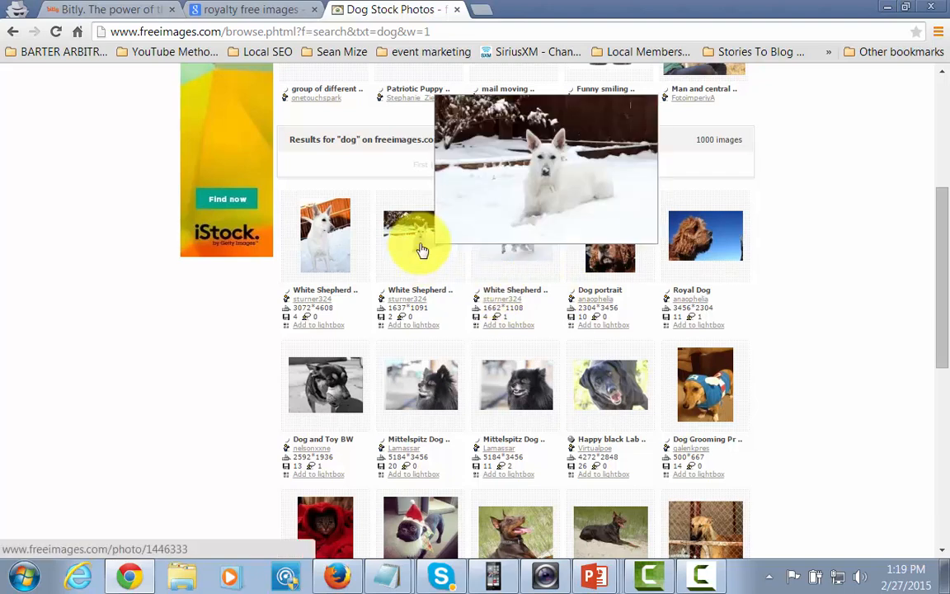
# Step: Open the White Shepherd Snow Dog 2 photo page and download the image
pyautogui.click(421, 249)
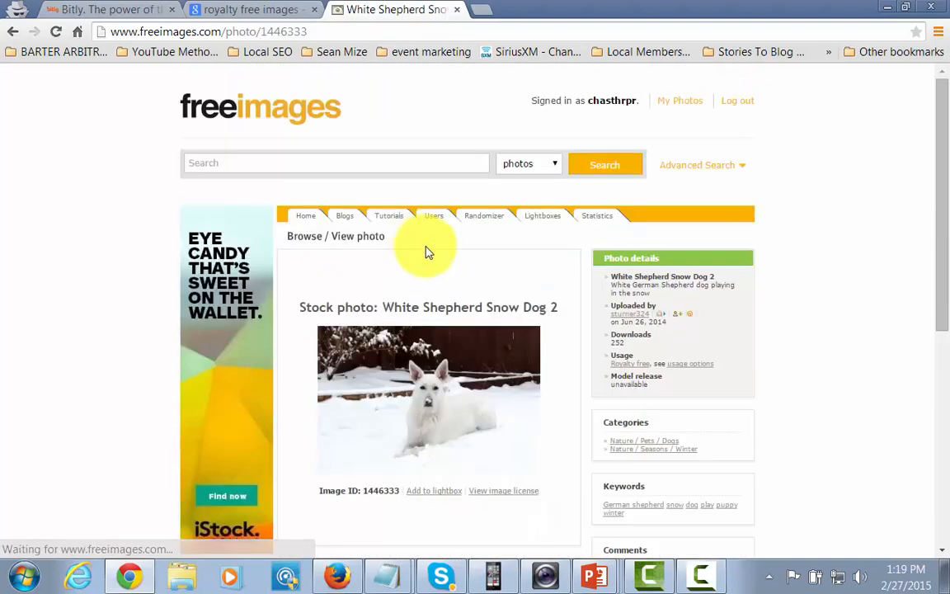
pyautogui.scroll(-2, 524, 275)
pyautogui.scroll(1, 525, 281)
pyautogui.scroll(1, 525, 281)
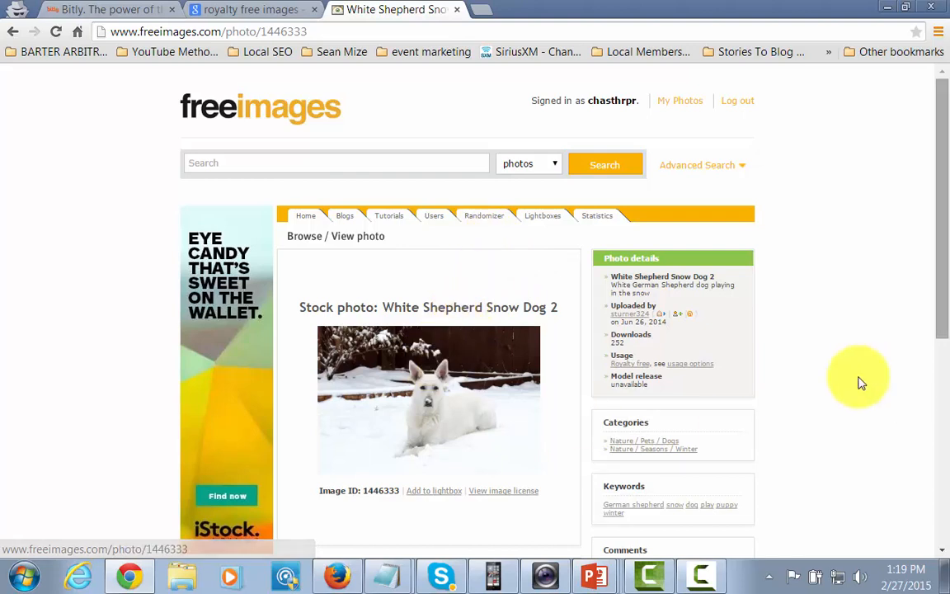
pyautogui.moveTo(941, 317); pyautogui.dragTo(948, 440)
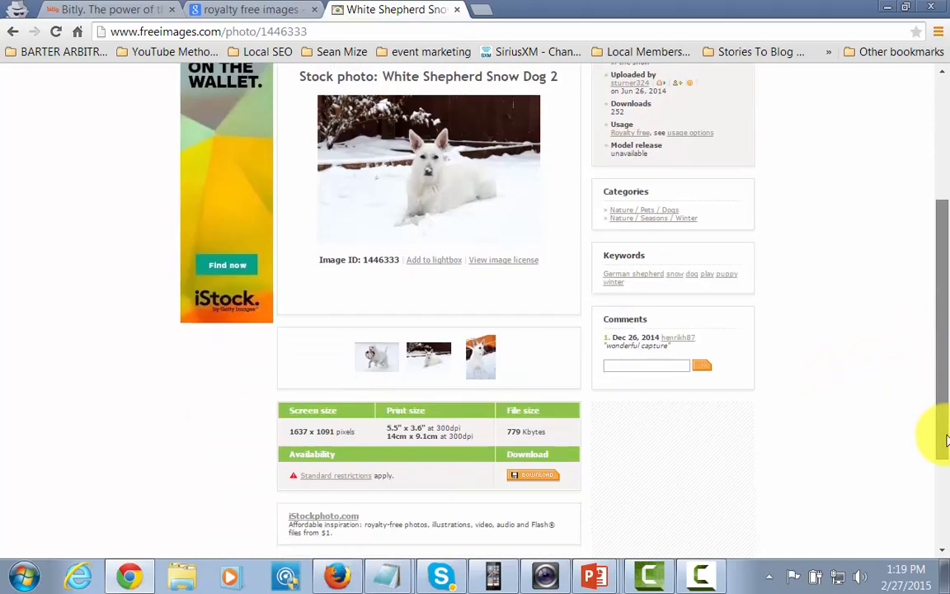
pyautogui.click(534, 484)
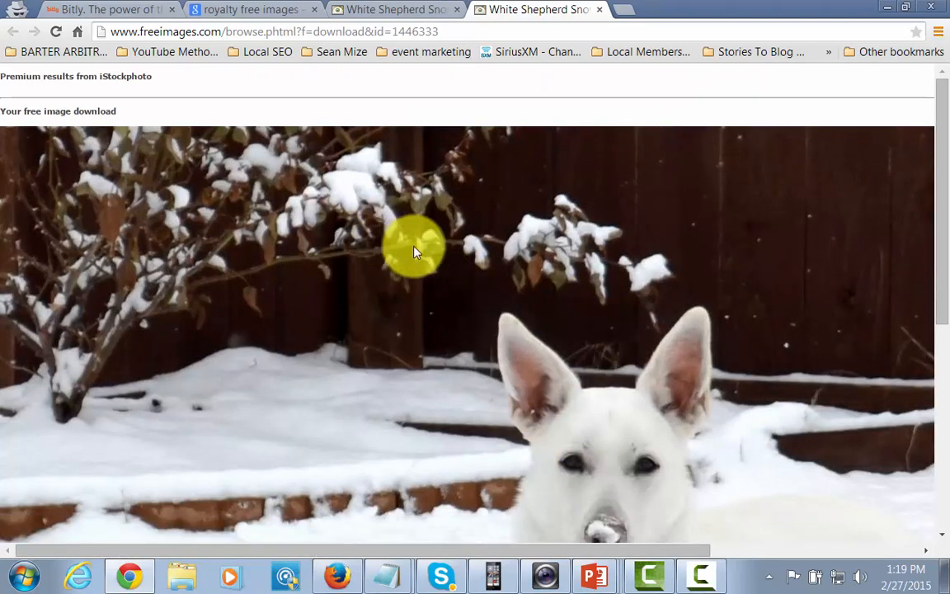
pyautogui.rightClick(418, 247)
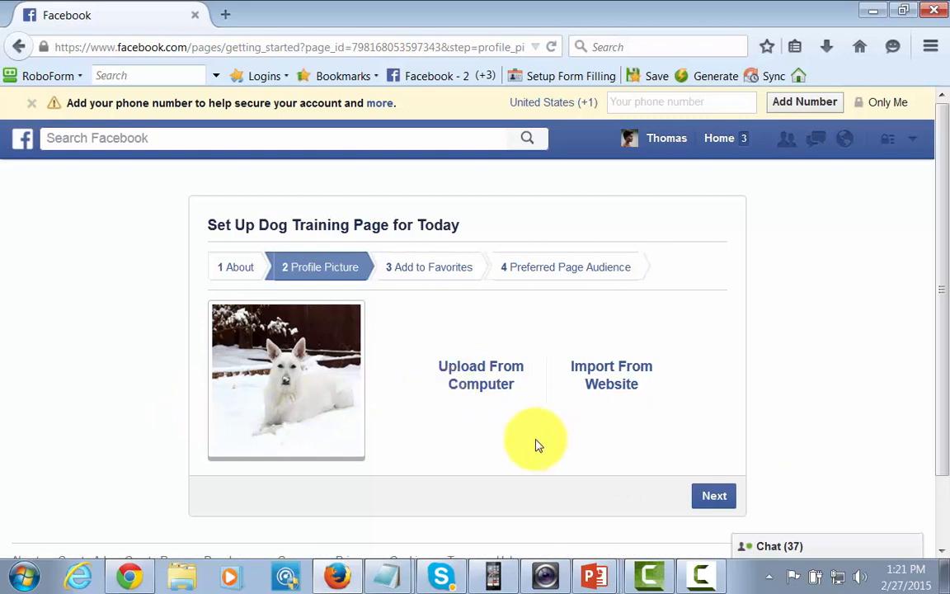
# Step: Pass the Profile Picture step and skip Add to Favorites and Preferred Page Audience
pyautogui.click(711, 496)
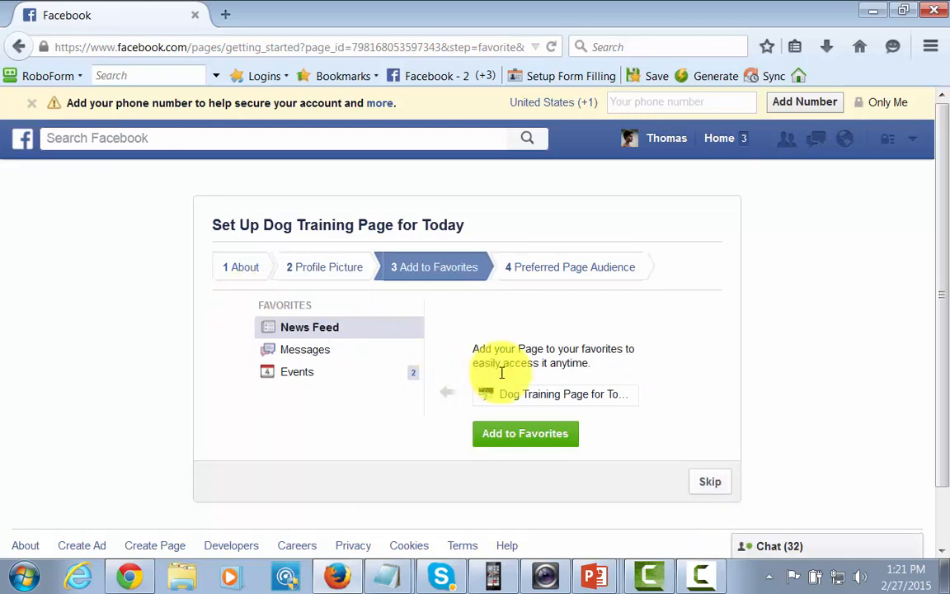
pyautogui.click(711, 483)
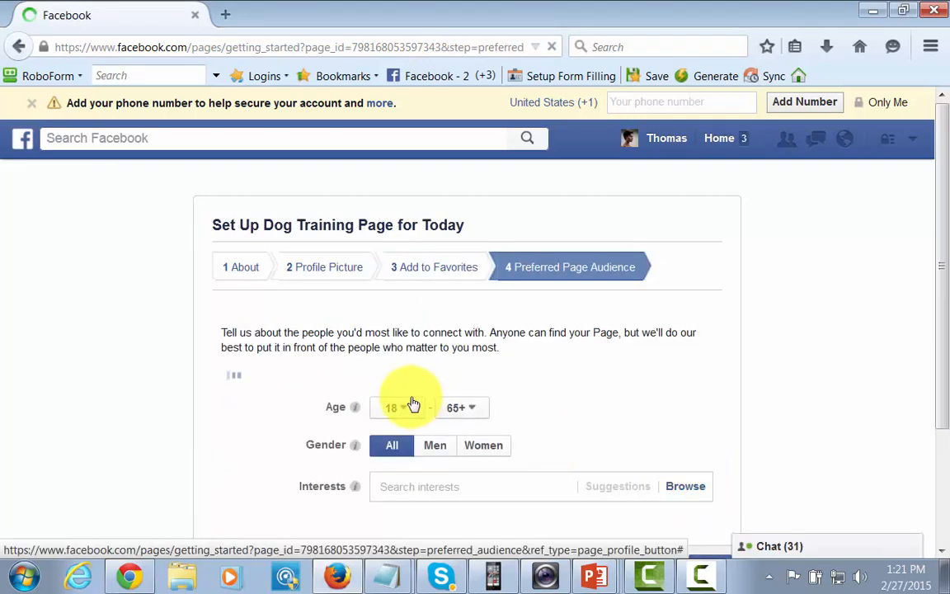
pyautogui.scroll(-3, 600, 409)
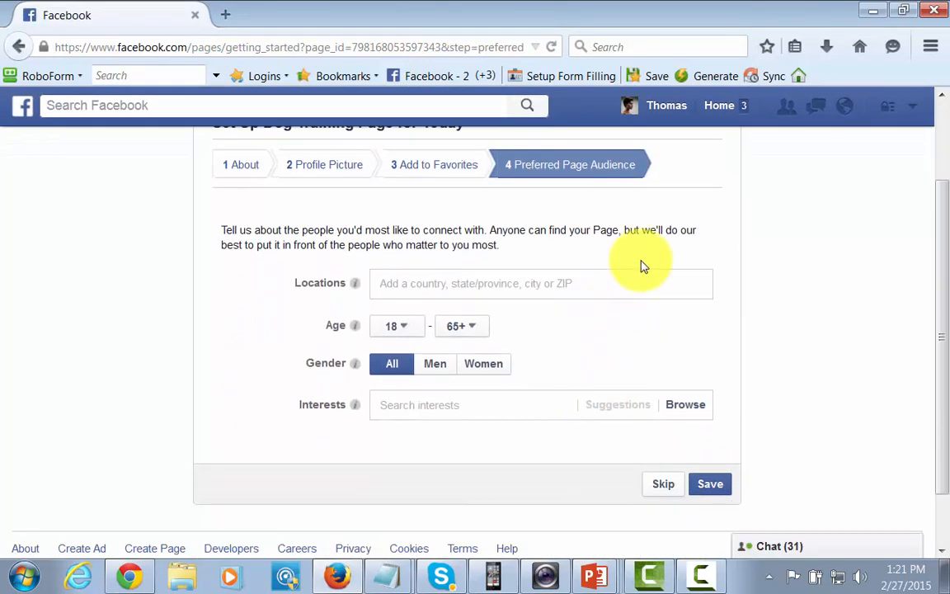
pyautogui.scroll(3, 585, 239)
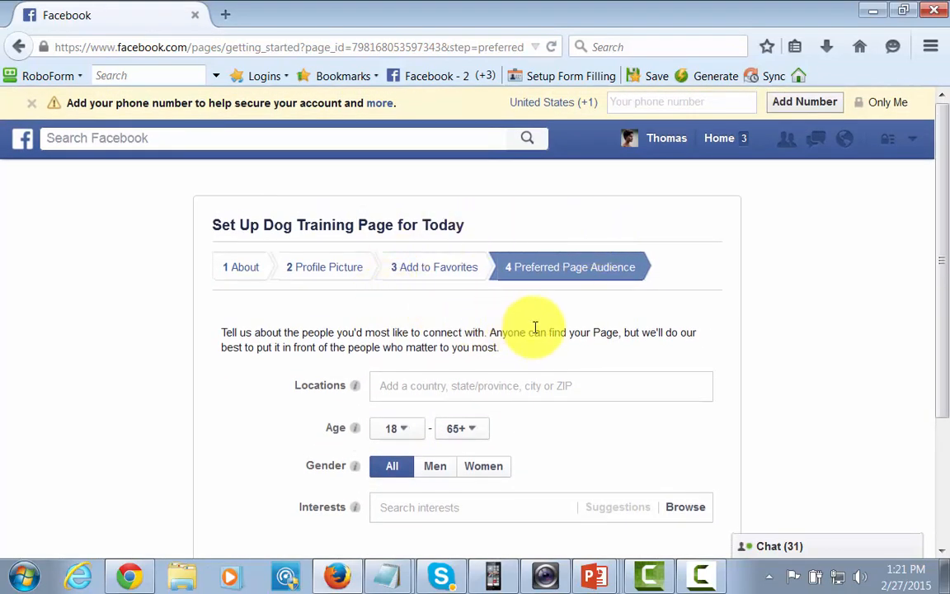
pyautogui.scroll(-3, 408, 396)
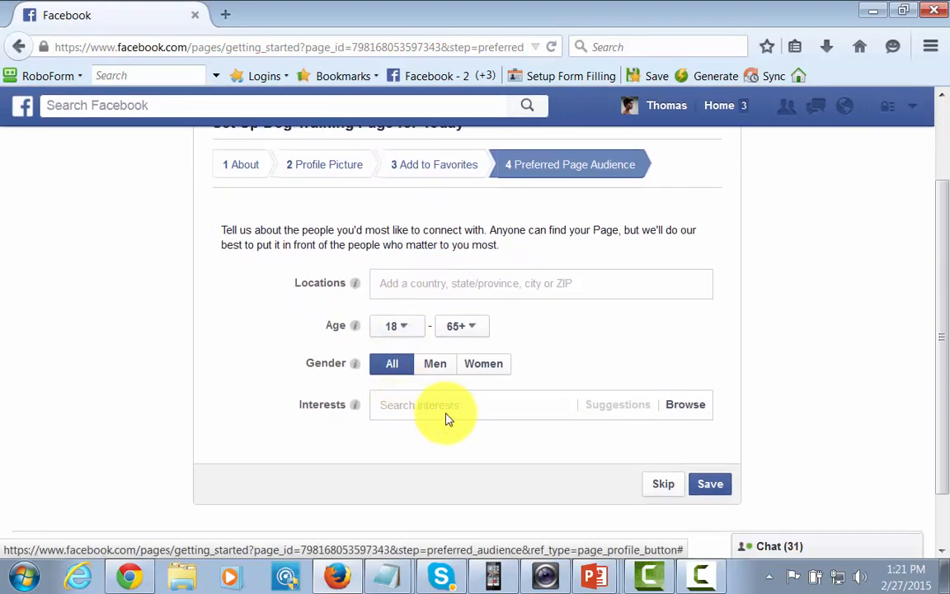
pyautogui.click(660, 483)
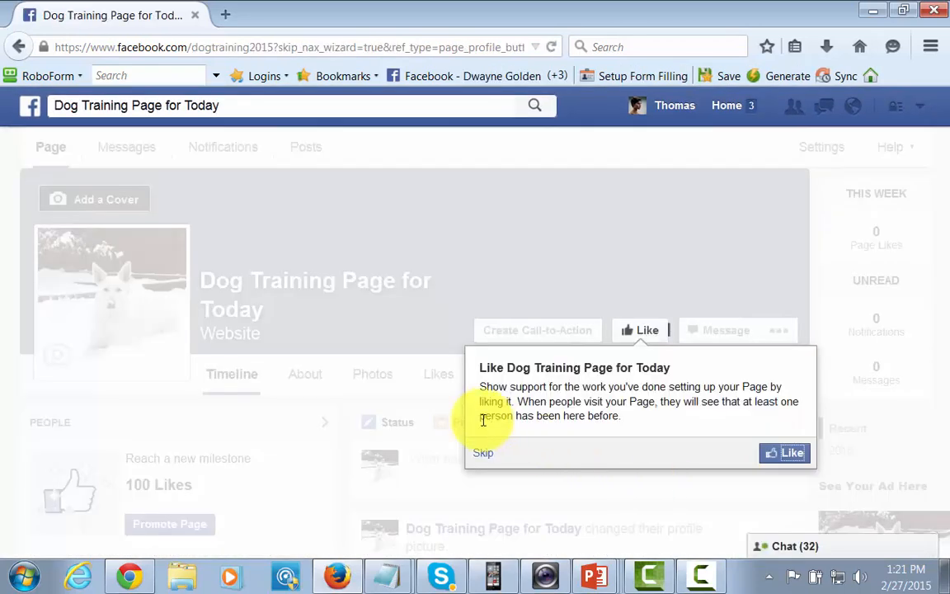
# Step: Like Dog Training Page for Today and move past the invite-friends and most-important-things tips
pyautogui.click(787, 455)
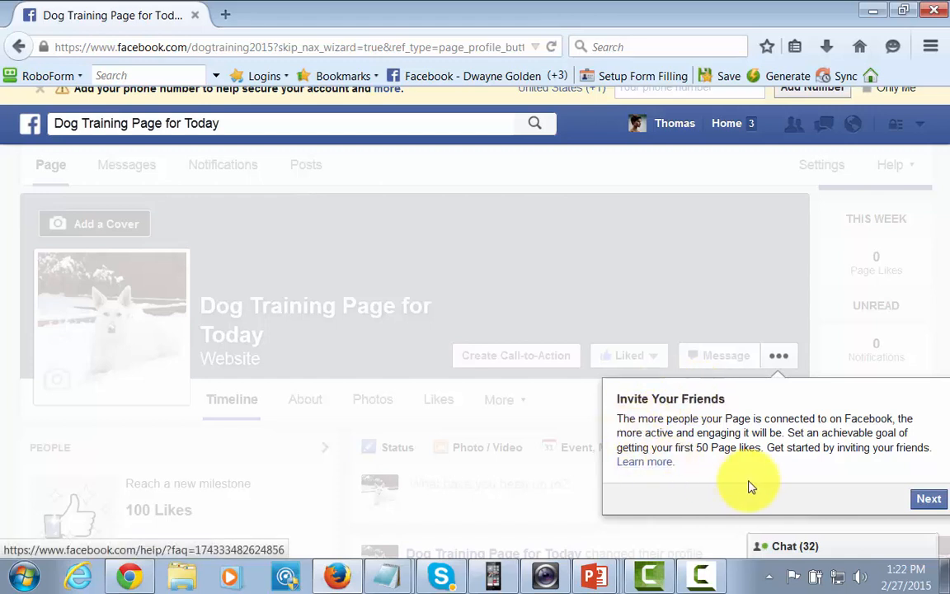
pyautogui.click(923, 501)
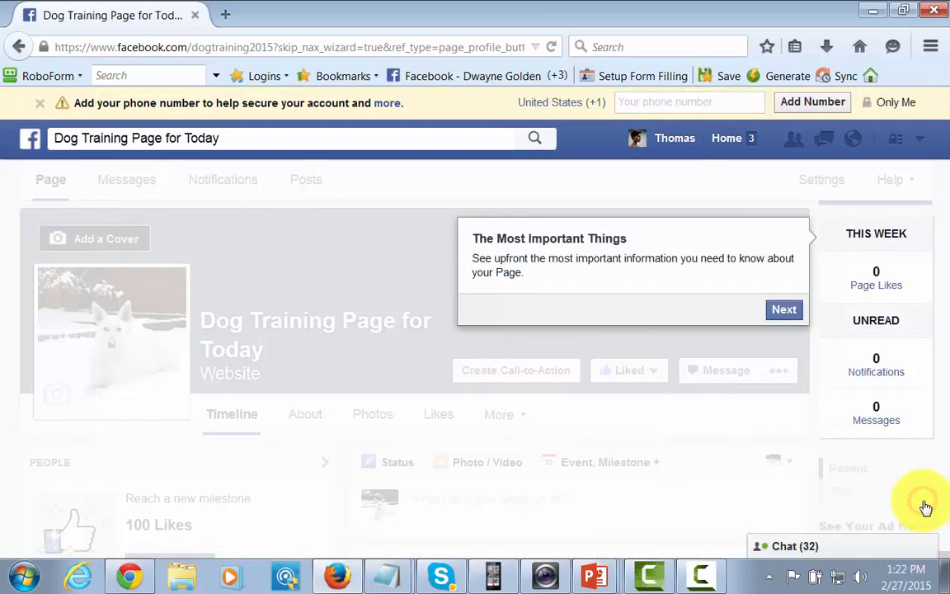
pyautogui.click(780, 314)
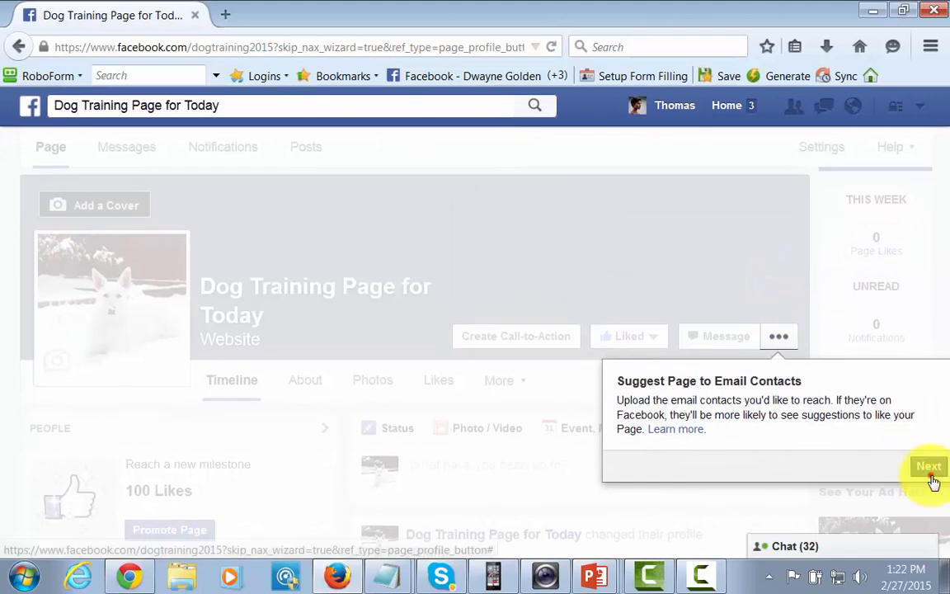
pyautogui.click(930, 470)
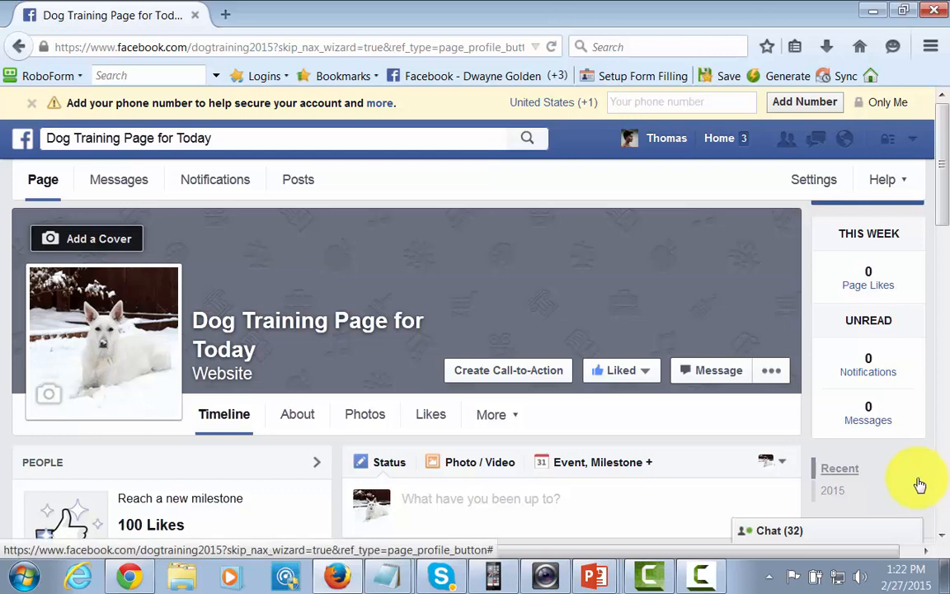
# Step: Search the page's invite-friends box by the start of a friend's name to list one match
pyautogui.scroll(-3, 920, 485)
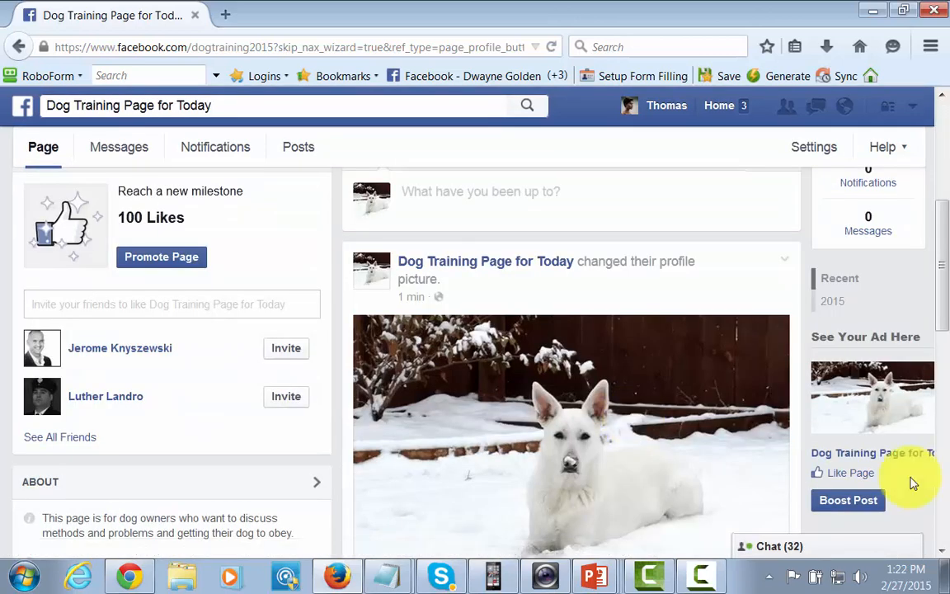
pyautogui.click(161, 296)
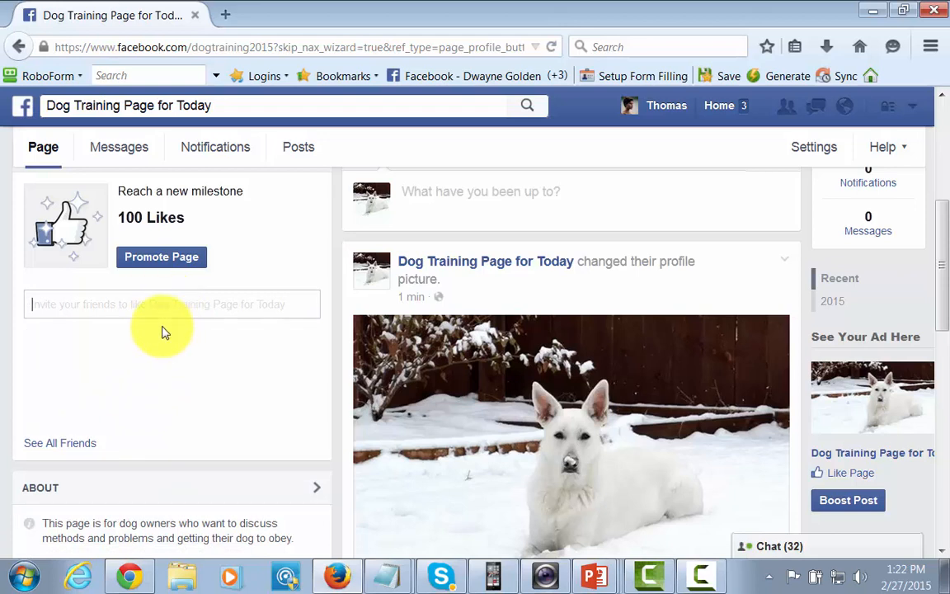
pyautogui.write('jer')
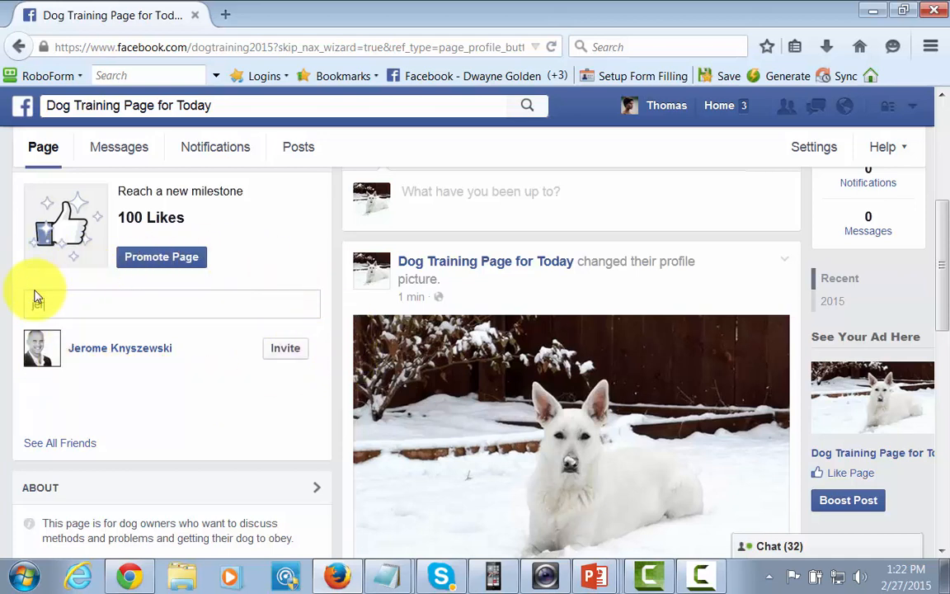
pyautogui.click(195, 406)
pyautogui.scroll(1, 198, 404)
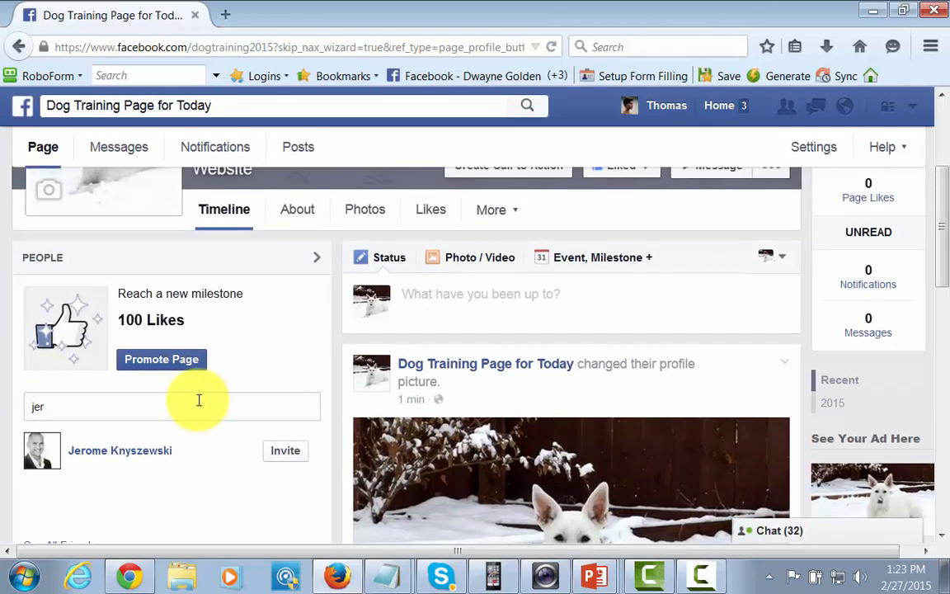
pyautogui.scroll(-1, 198, 406)
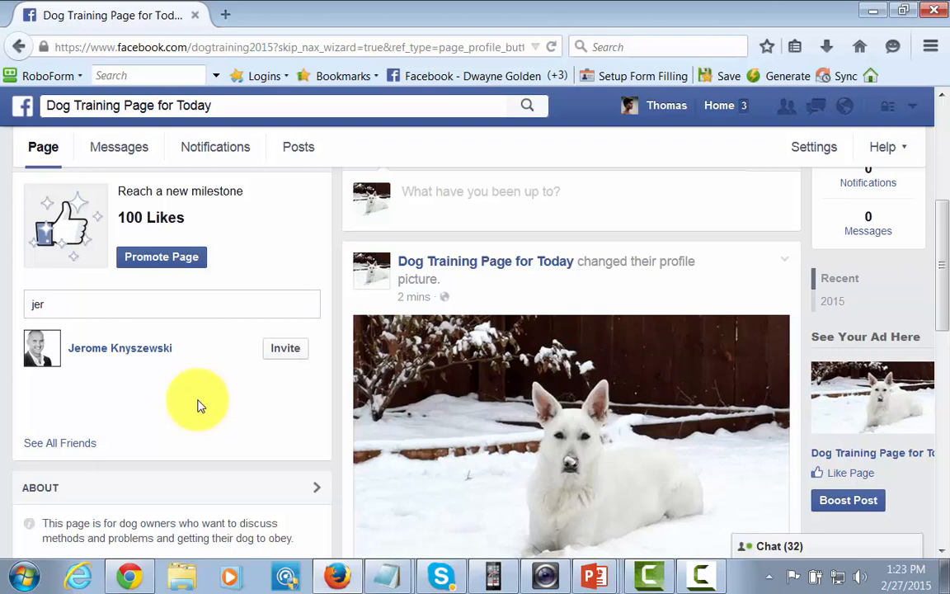
pyautogui.scroll(-3, 198, 404)
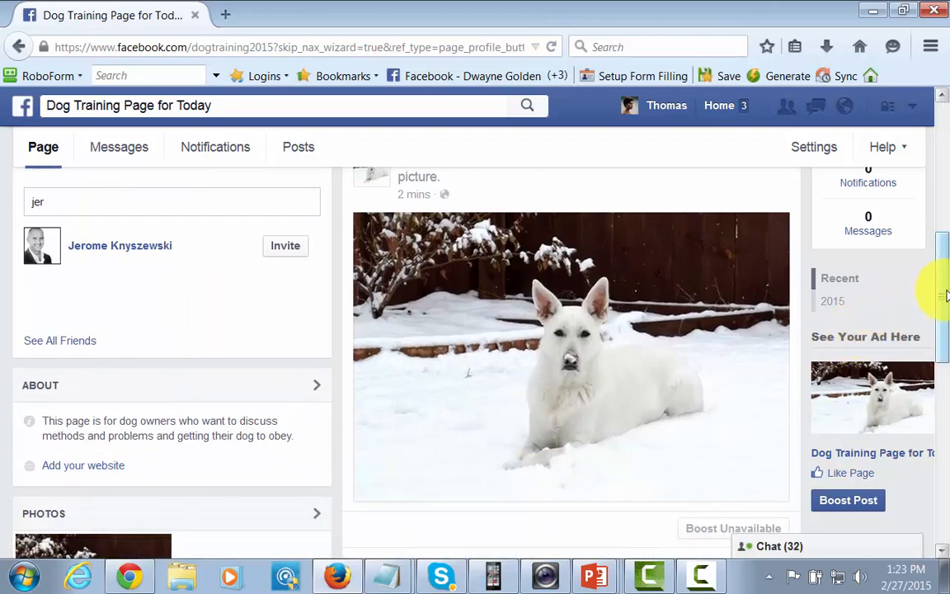
pyautogui.moveTo(943, 295); pyautogui.dragTo(937, 224)
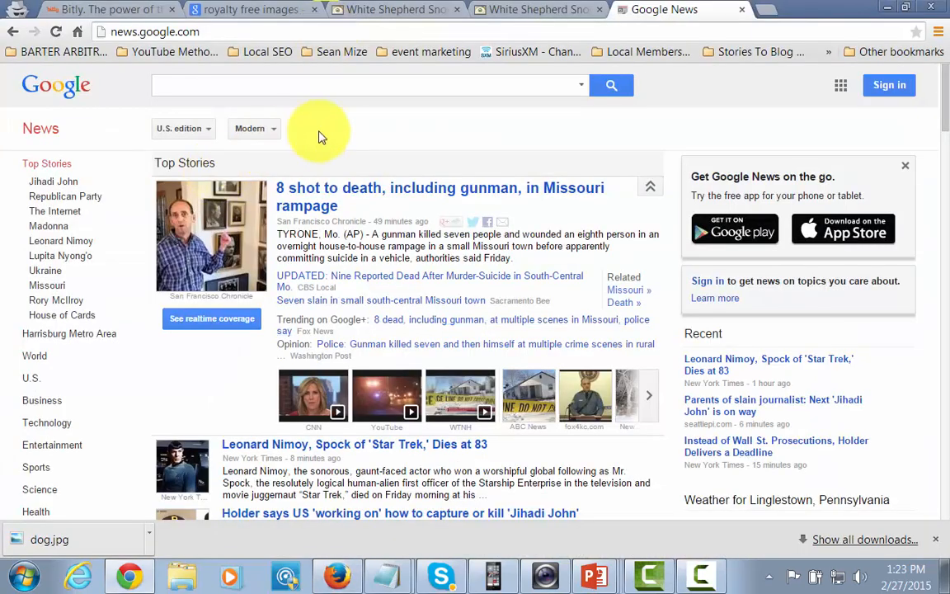
# Step: Search Google News for 'dog training' and look through the roughly 16,700,000 results
pyautogui.click(221, 88)
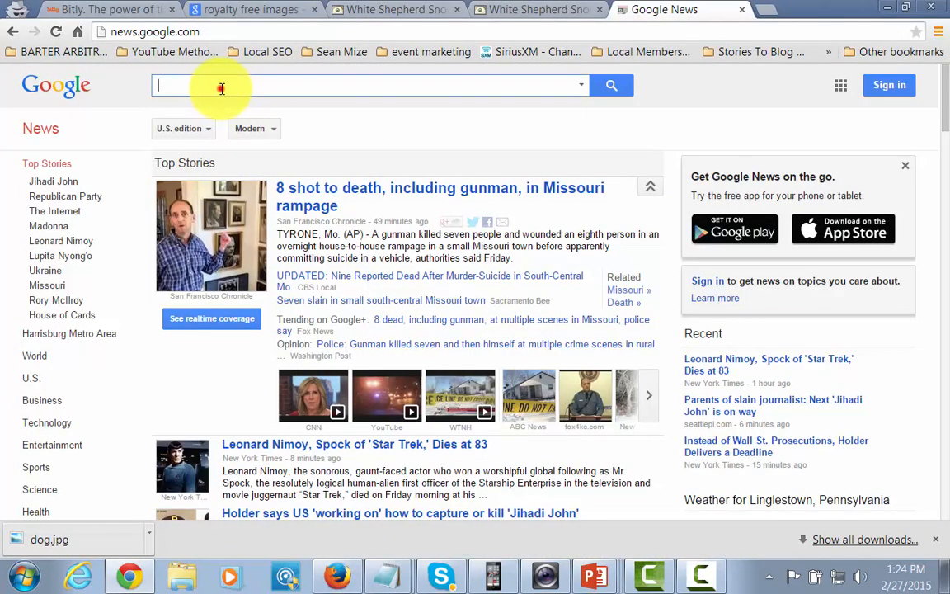
pyautogui.write('dog tra')
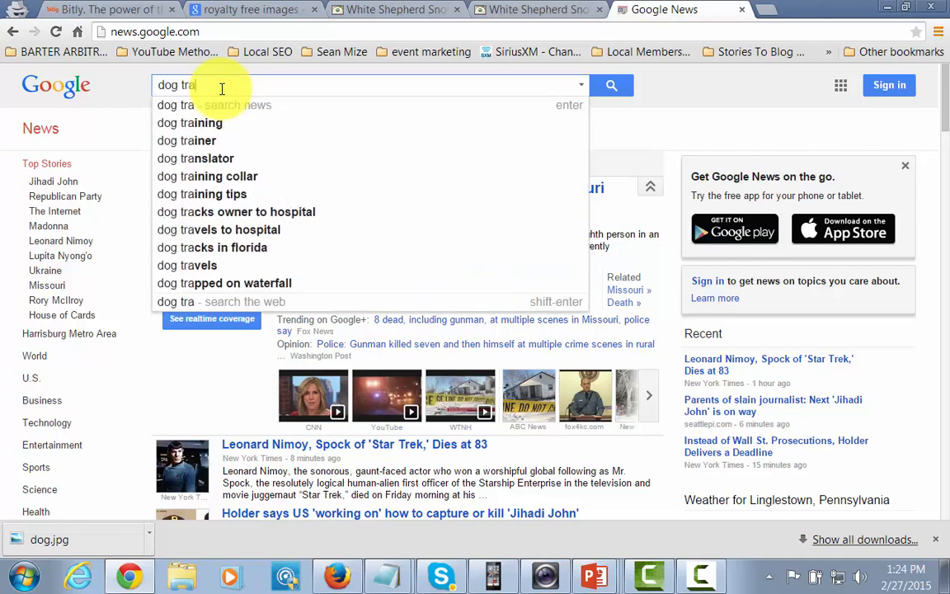
pyautogui.write('ining')
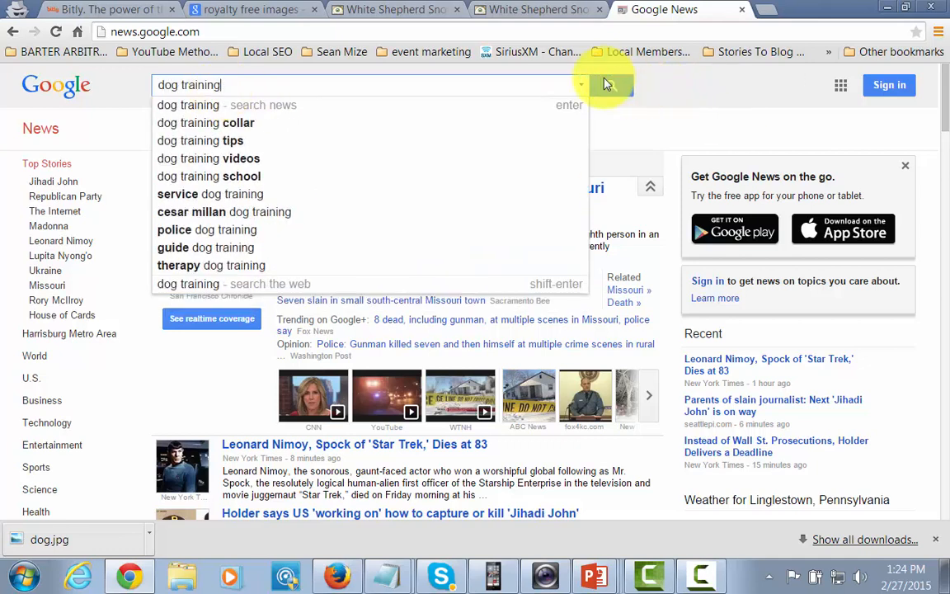
pyautogui.click(607, 84)
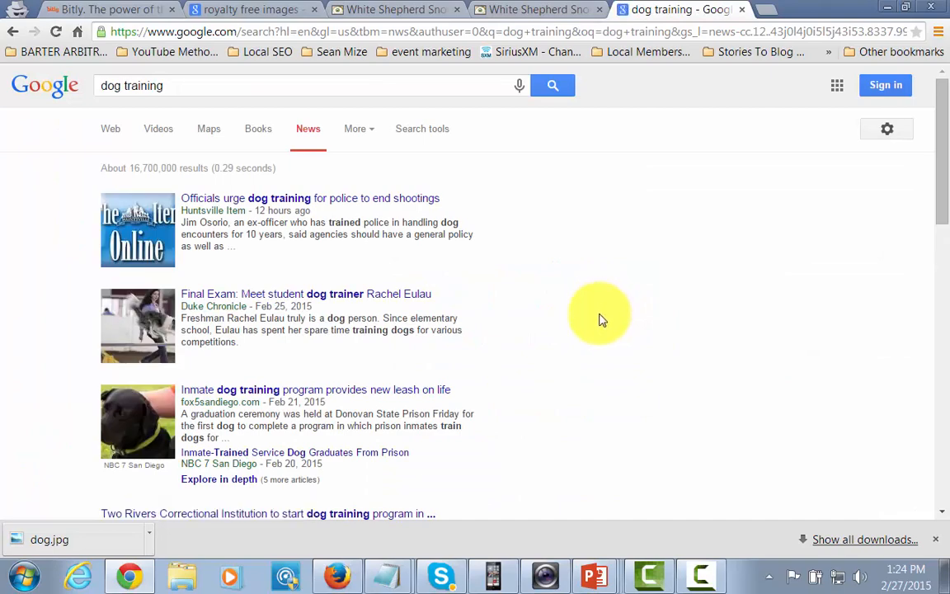
pyautogui.scroll(-4, 600, 330)
pyautogui.scroll(3, 599, 356)
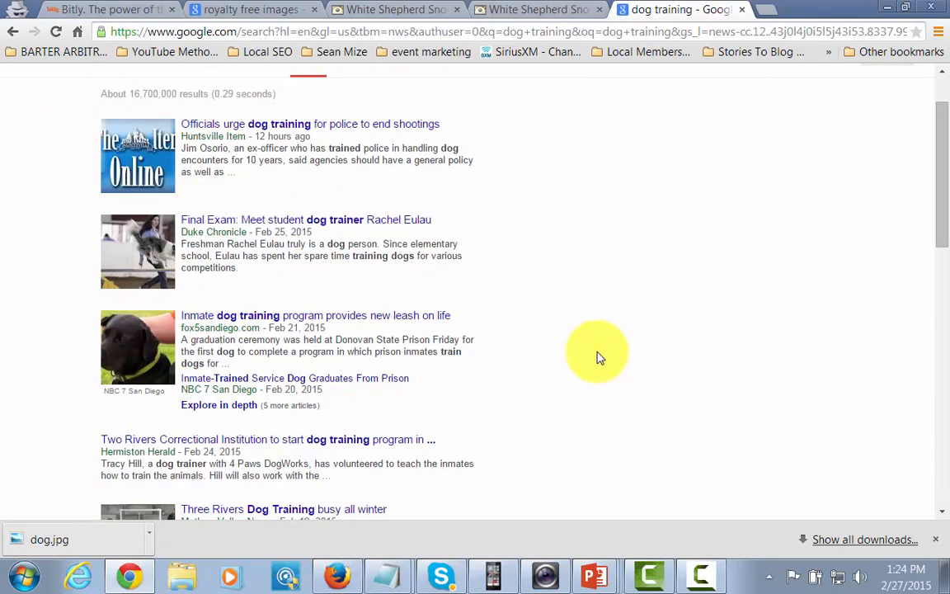
pyautogui.scroll(1, 599, 358)
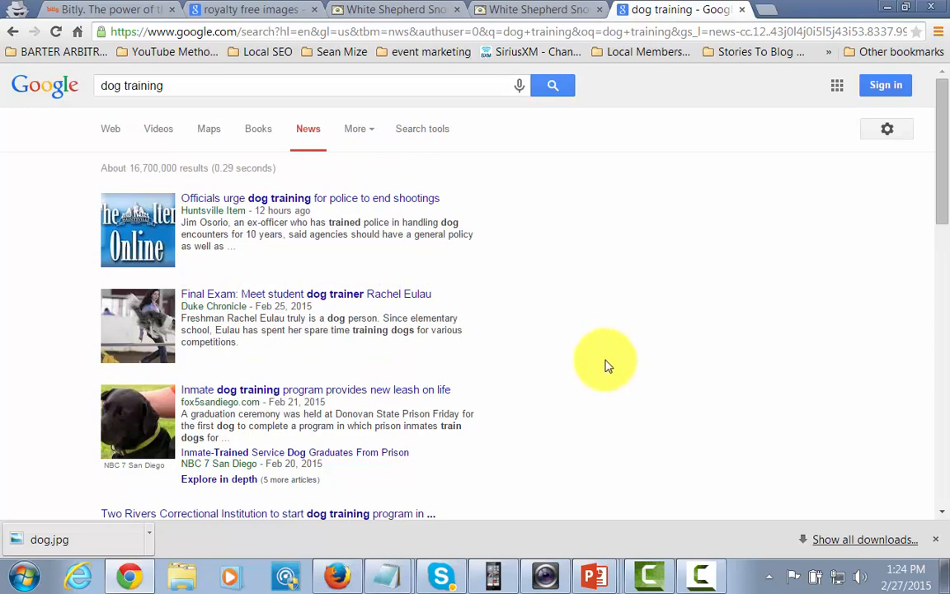
pyautogui.scroll(-3, 601, 371)
pyautogui.scroll(3, 600, 375)
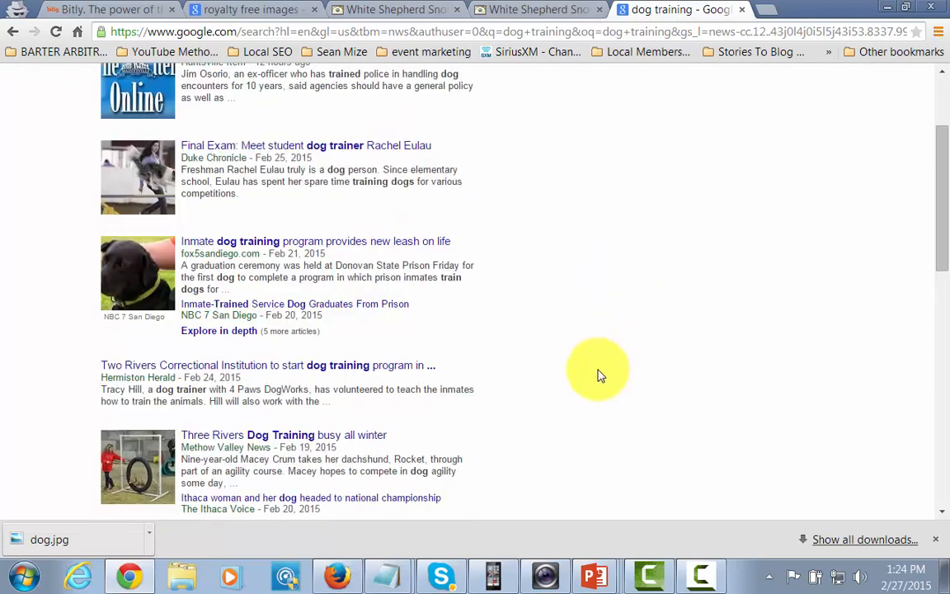
pyautogui.scroll(-1, 569, 375)
pyautogui.scroll(1, 540, 374)
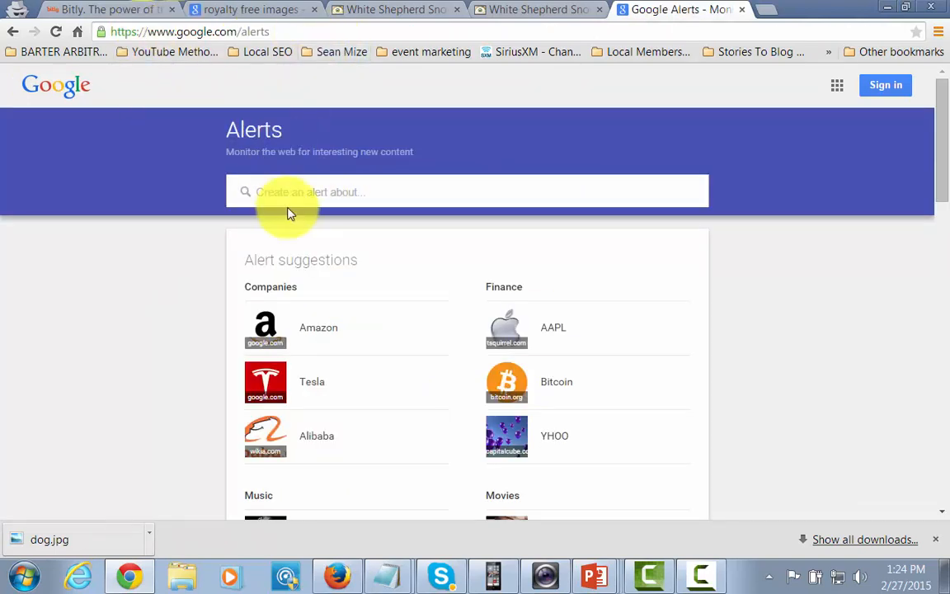
# Step: Create a 'dog training' Google Alert sent to the user's e-mail address and view its news results
pyautogui.click(381, 186)
pyautogui.write('do')
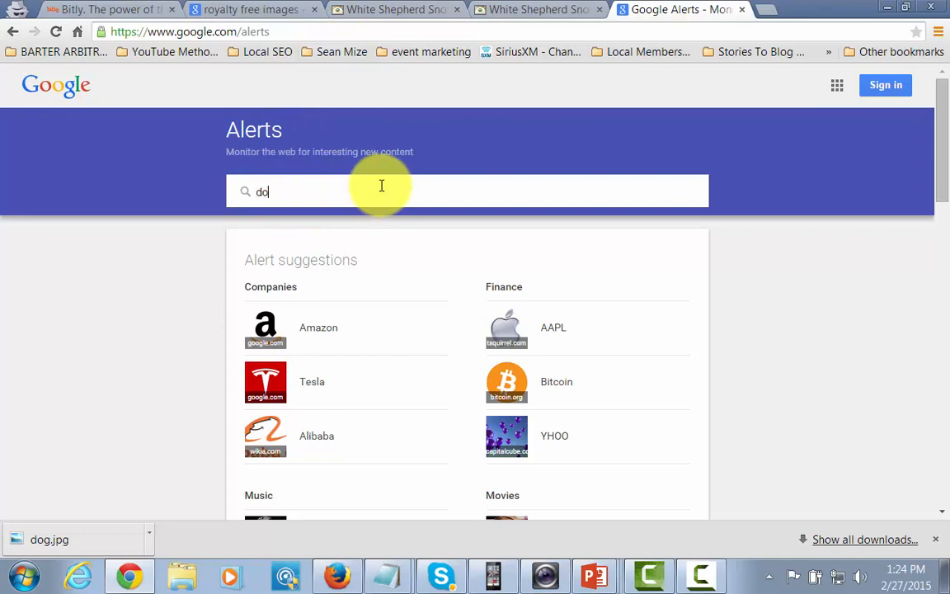
pyautogui.write('g training')
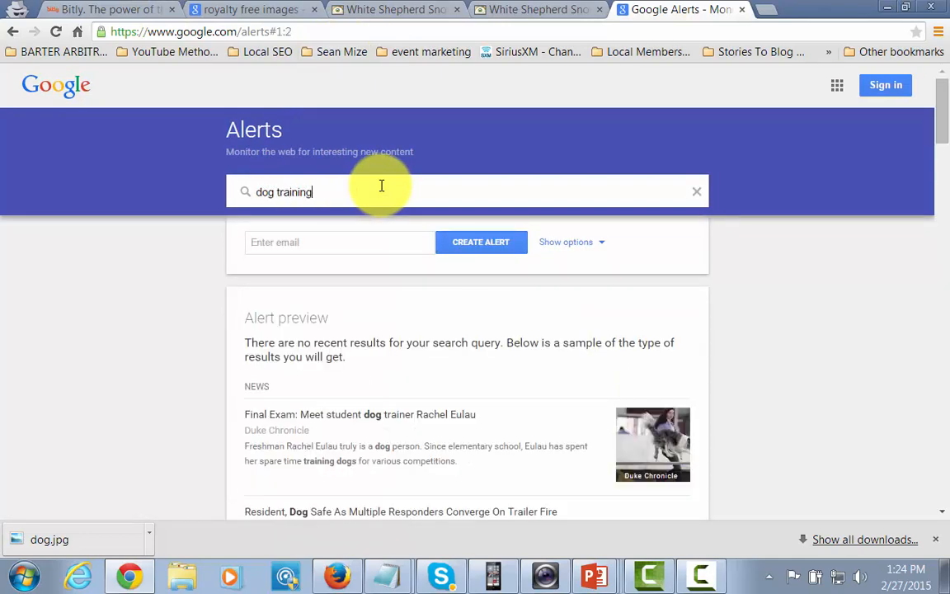
pyautogui.click(289, 237)
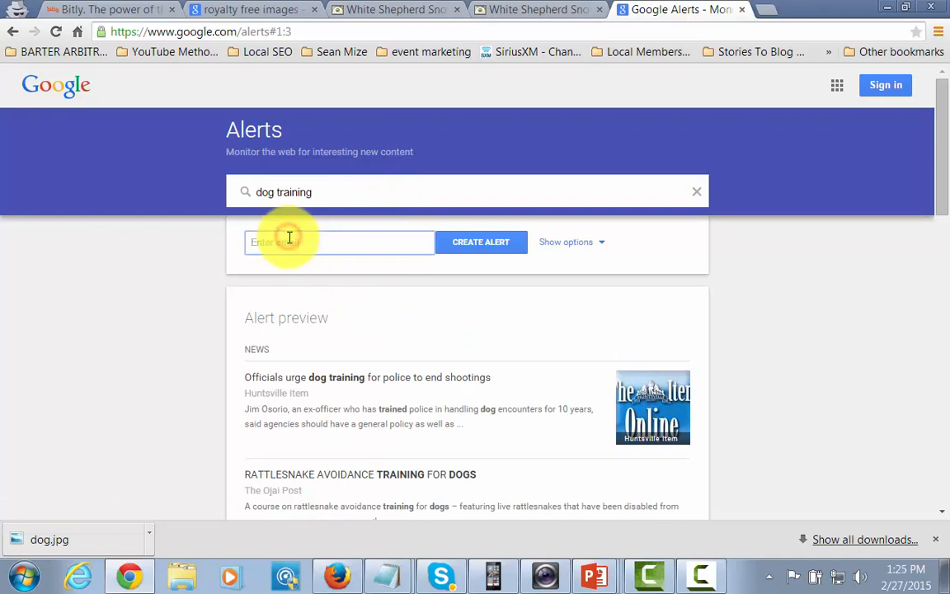
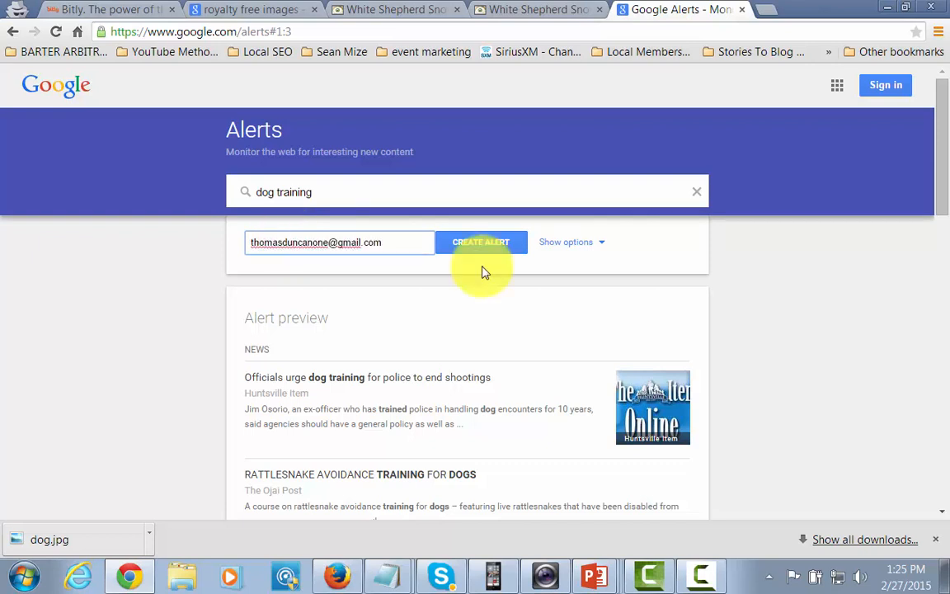
pyautogui.click(483, 244)
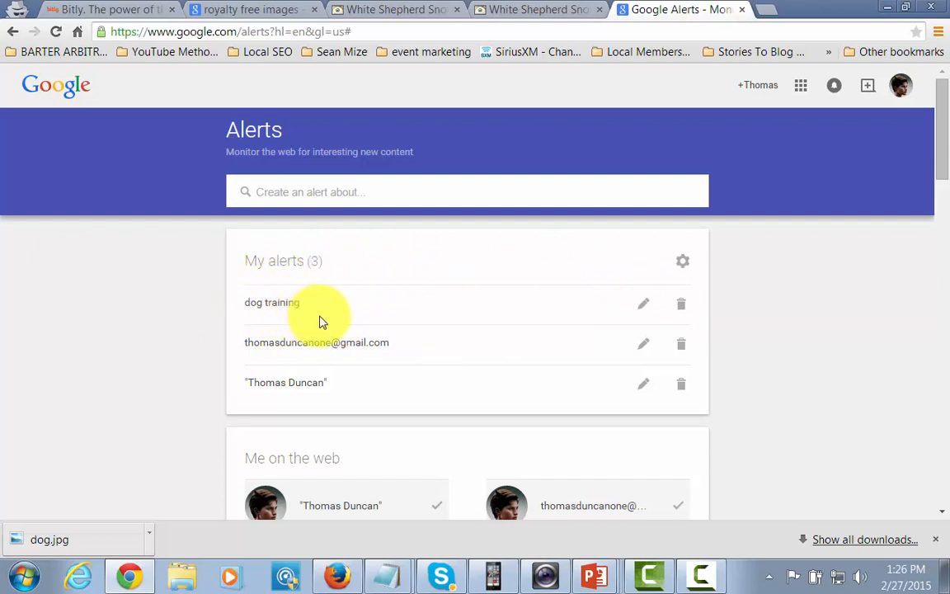
pyautogui.click(247, 310)
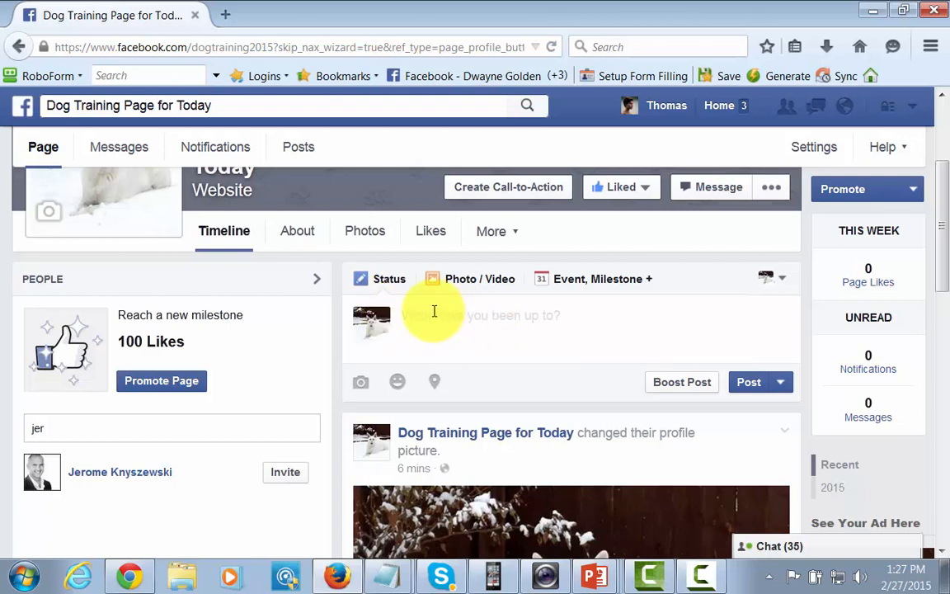
pyautogui.click(429, 318)
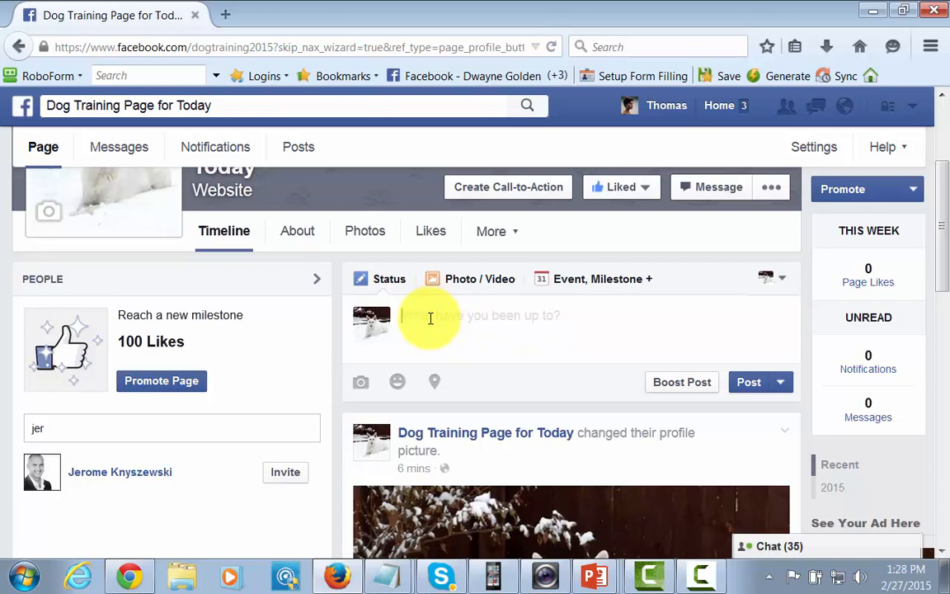
pyautogui.write("Do you have problems with getting your dog to sit when you tell him to?  If you don't get this under control, you will fail to get him to do the more complicated things.  Here is one way to get him to learn to sit.")
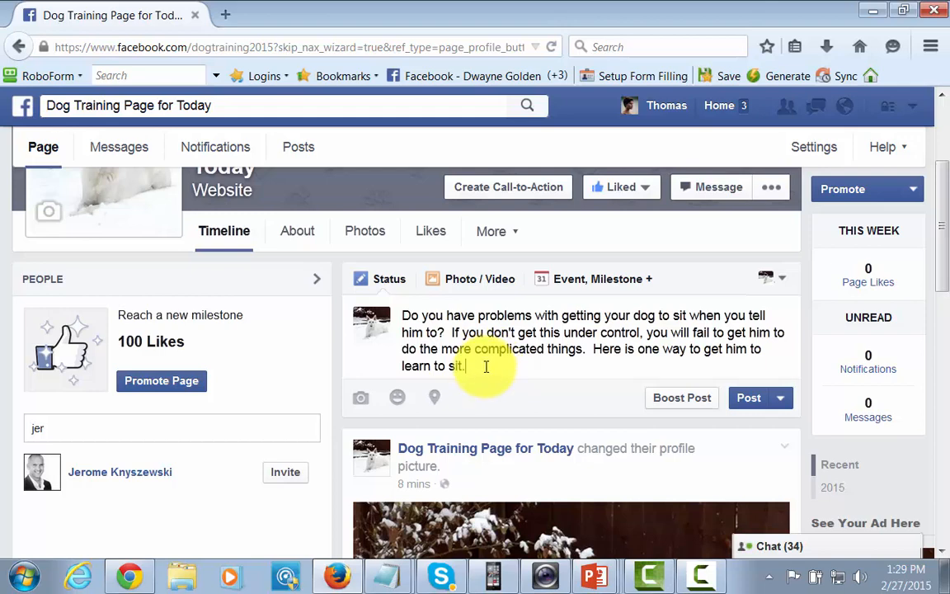
pyautogui.write('http://bit.ly/trainmydog2015')
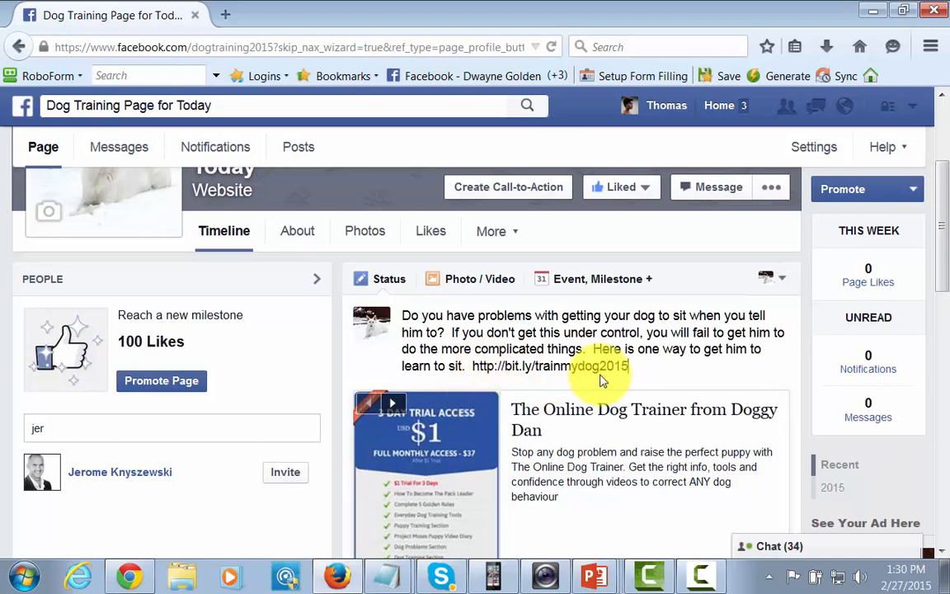
pyautogui.scroll(-4, 664, 452)
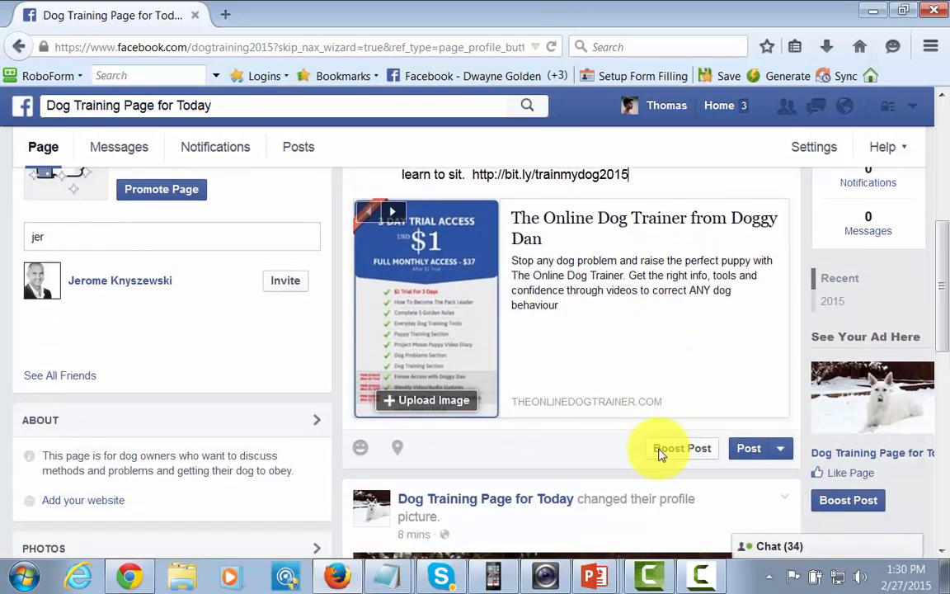
pyautogui.scroll(2, 683, 390)
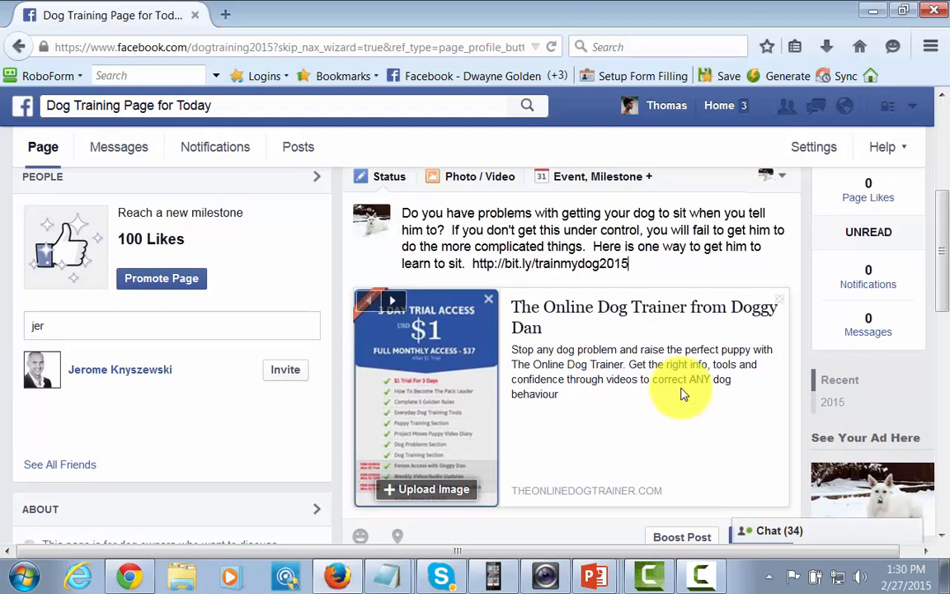
pyautogui.scroll(-2, 711, 482)
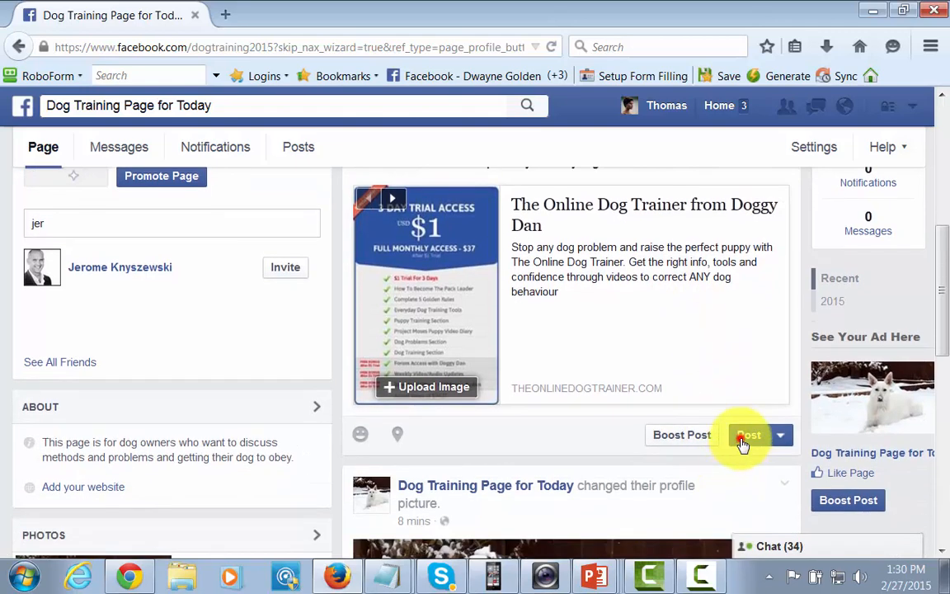
# Step: Publish the dog-sit link post, answering the Security Check captcha, and review it on the timeline
pyautogui.click(699, 423)
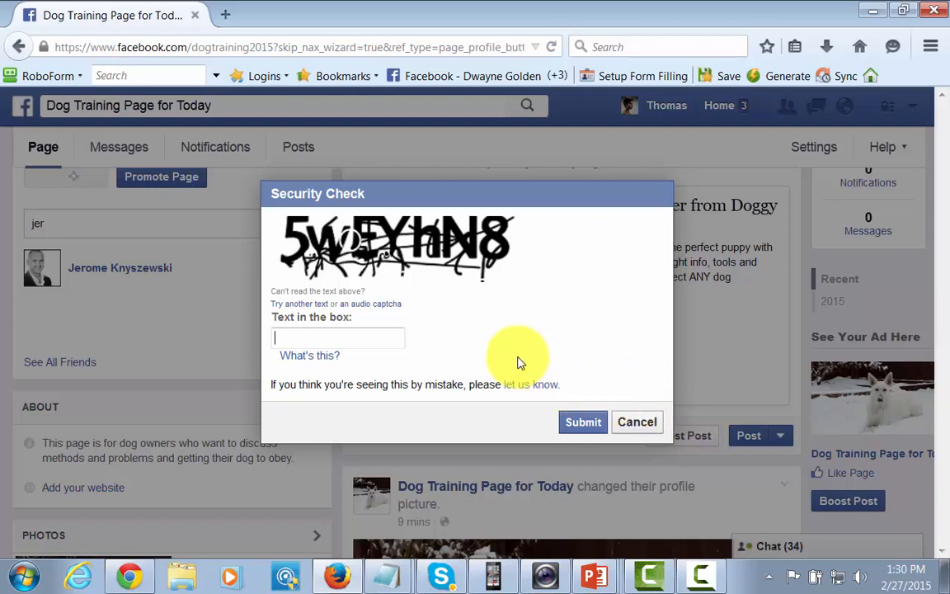
pyautogui.write('5wEYhN8')
pyautogui.click(582, 422)
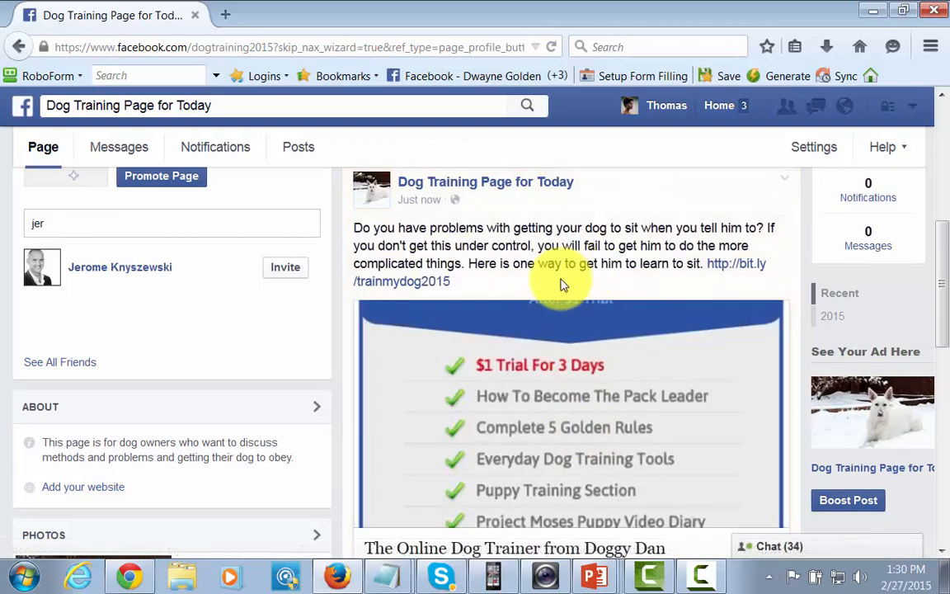
pyautogui.scroll(-4, 577, 333)
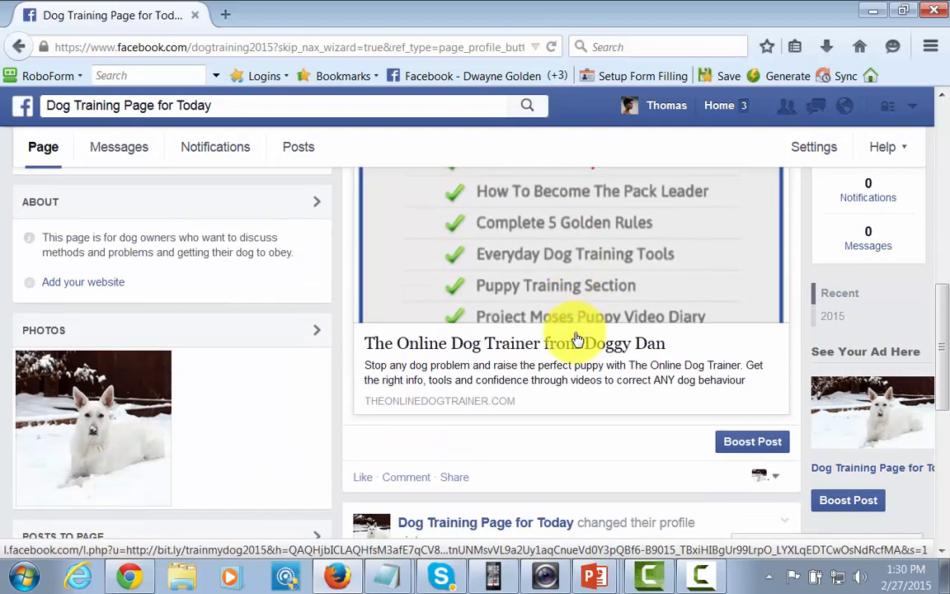
pyautogui.scroll(4, 572, 378)
pyautogui.scroll(-2, 643, 346)
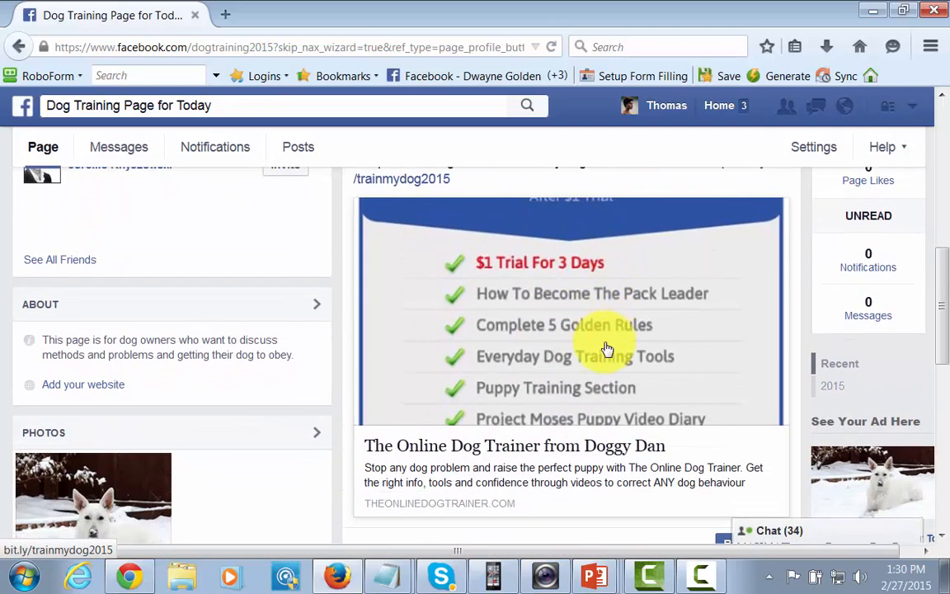
pyautogui.scroll(2, 606, 350)
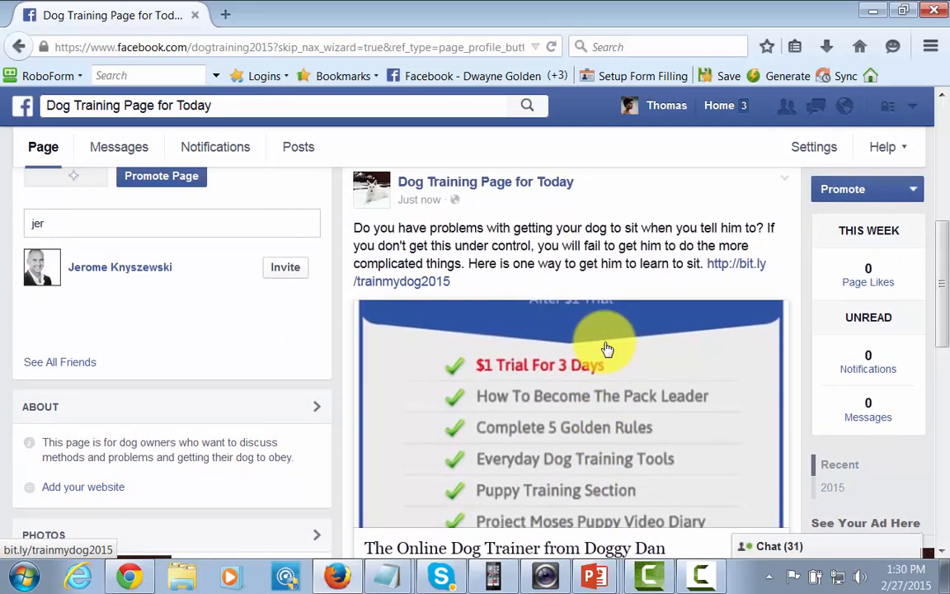
pyautogui.scroll(-3, 607, 350)
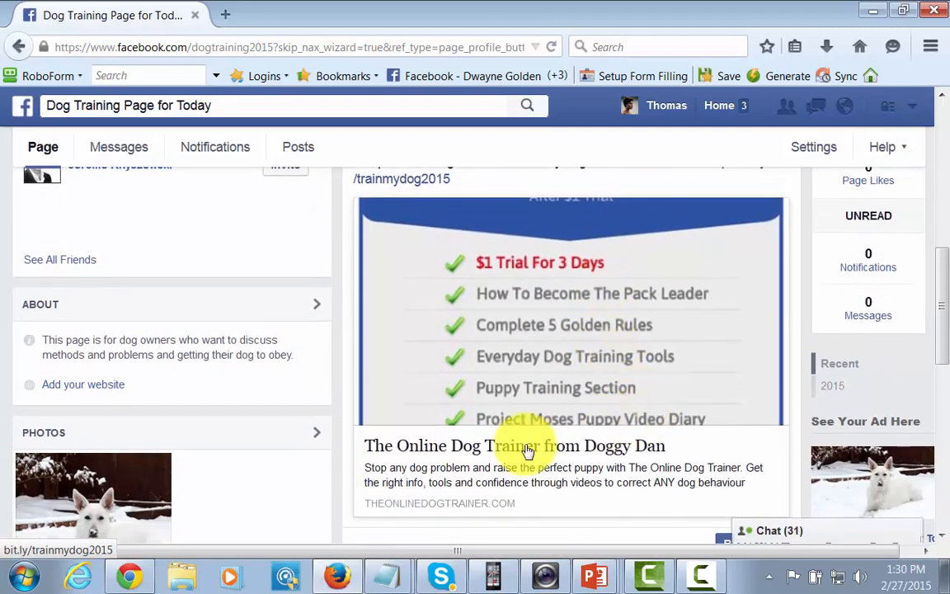
pyautogui.scroll(2, 592, 461)
pyautogui.scroll(2, 591, 462)
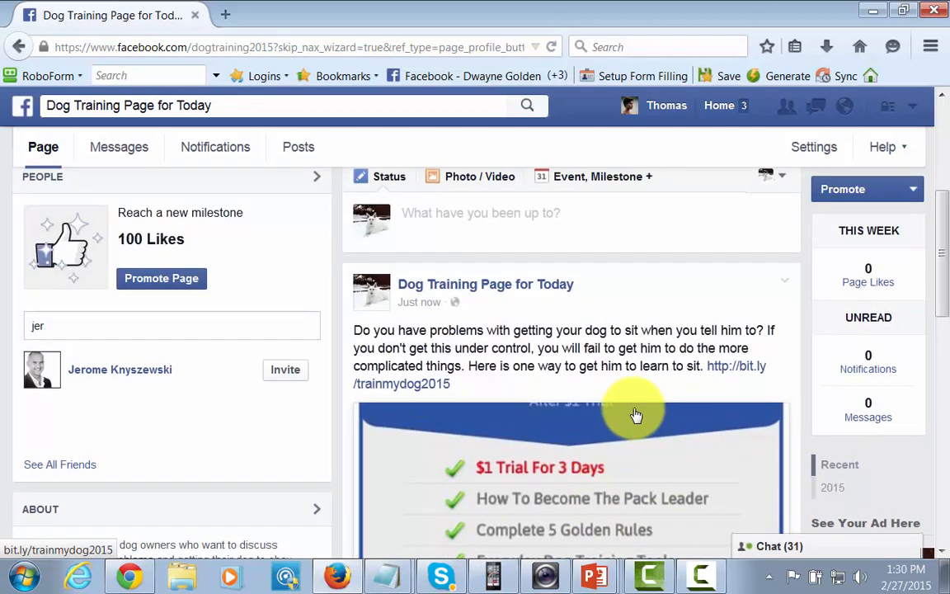
# Step: Delete the test link post from the timeline and return to the freeimages dog results
pyautogui.click(784, 281)
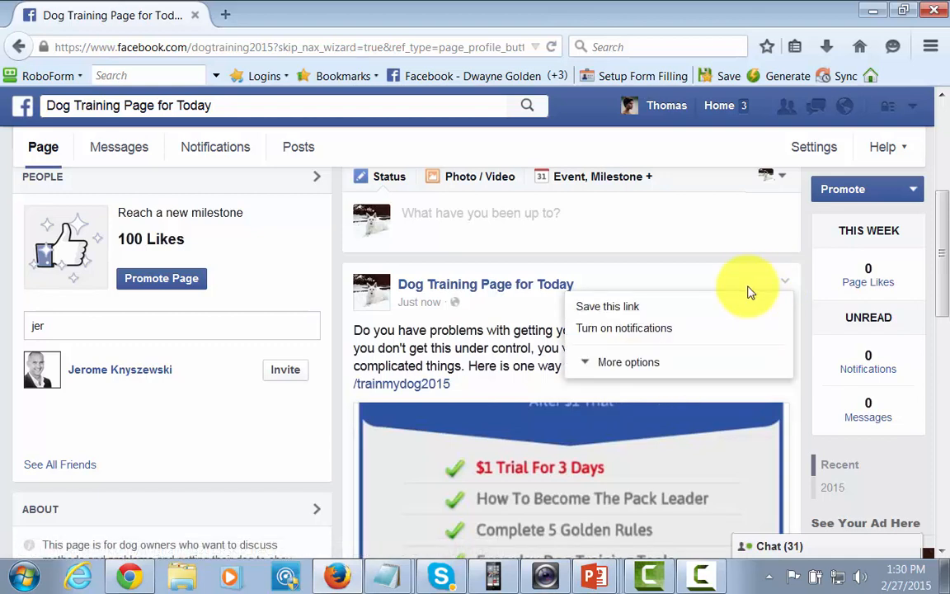
pyautogui.click(582, 364)
pyautogui.click(589, 426)
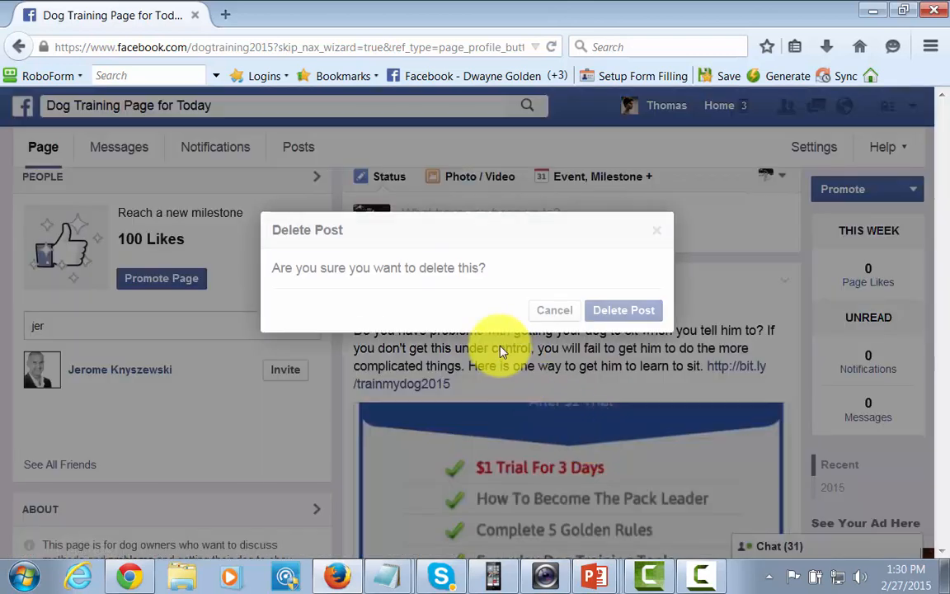
pyautogui.click(641, 319)
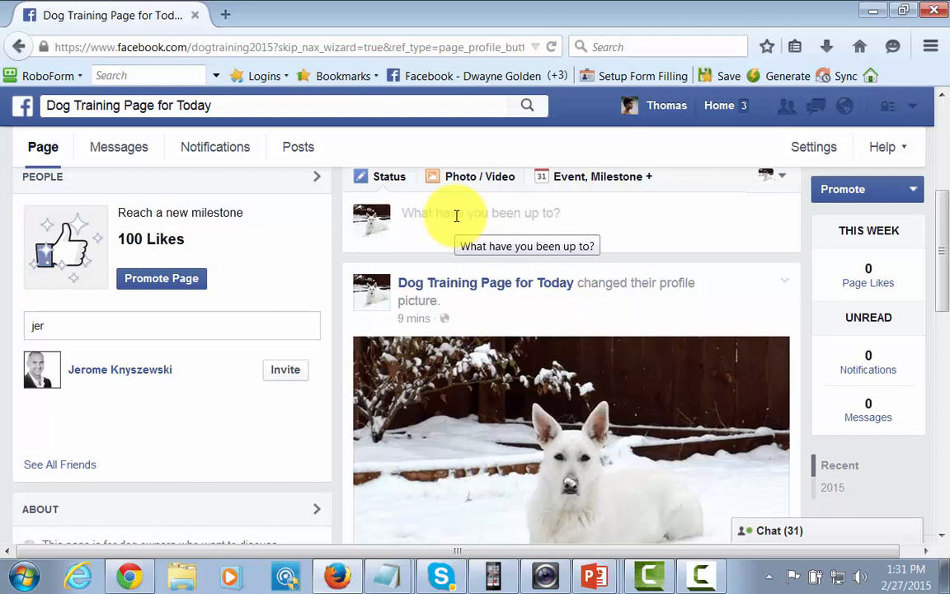
pyautogui.hotkey('alt', 'Tab')
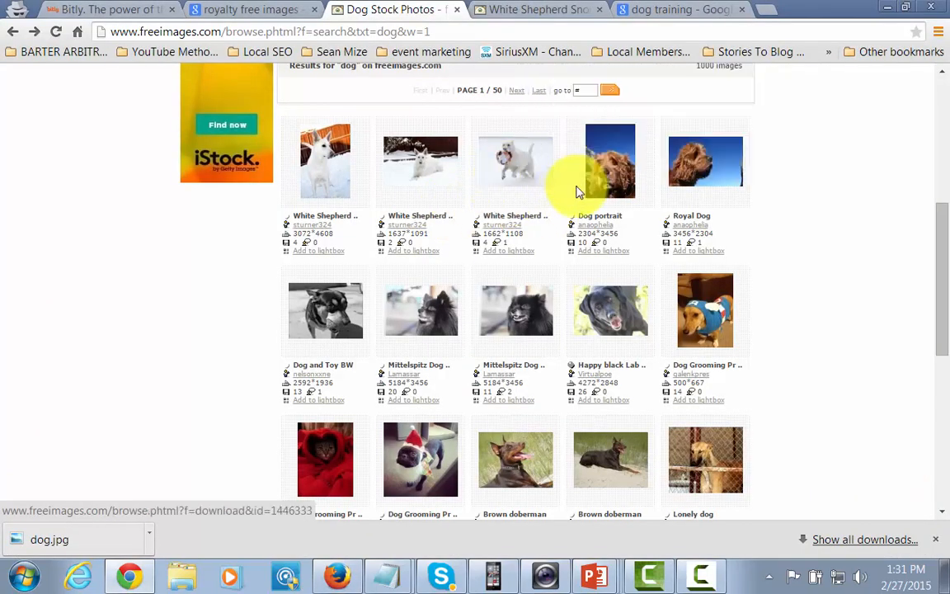
# Step: Look over the White Shepherd snow photos in the freeimages 'dog' results
pyautogui.moveTo(497, 170)
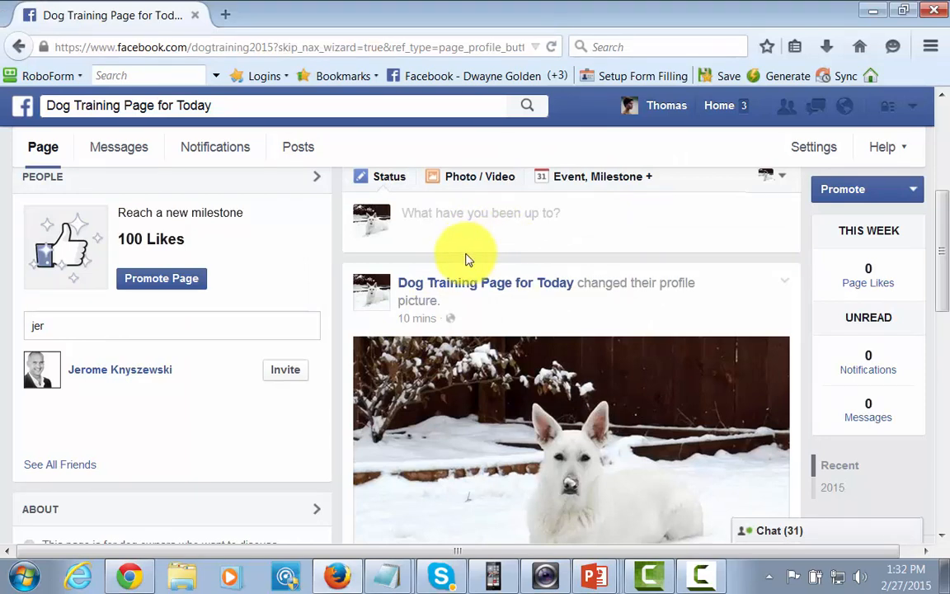
# Step: Attach the 'dog obeying' image to a new photo post and start its caption
pyautogui.click(478, 182)
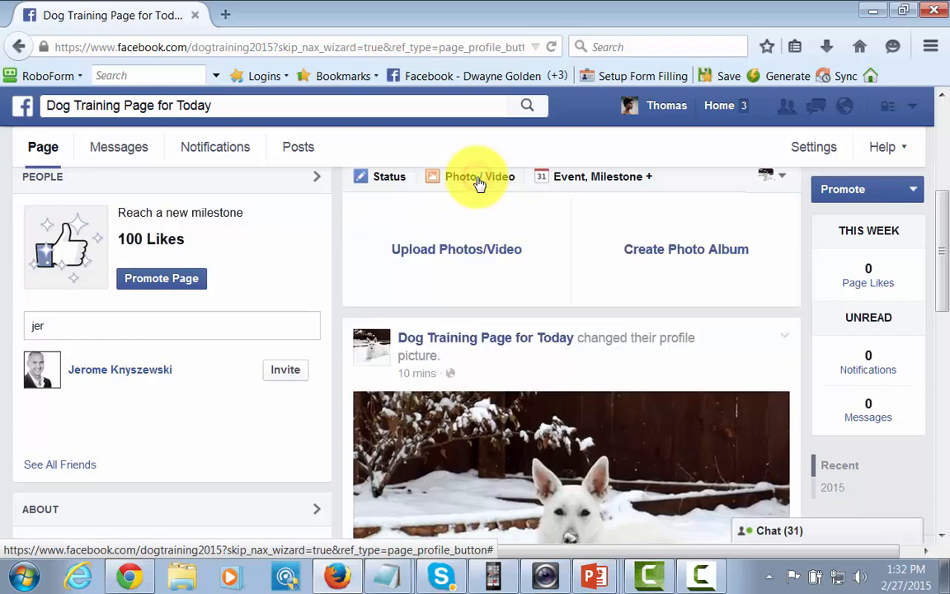
pyautogui.click(464, 251)
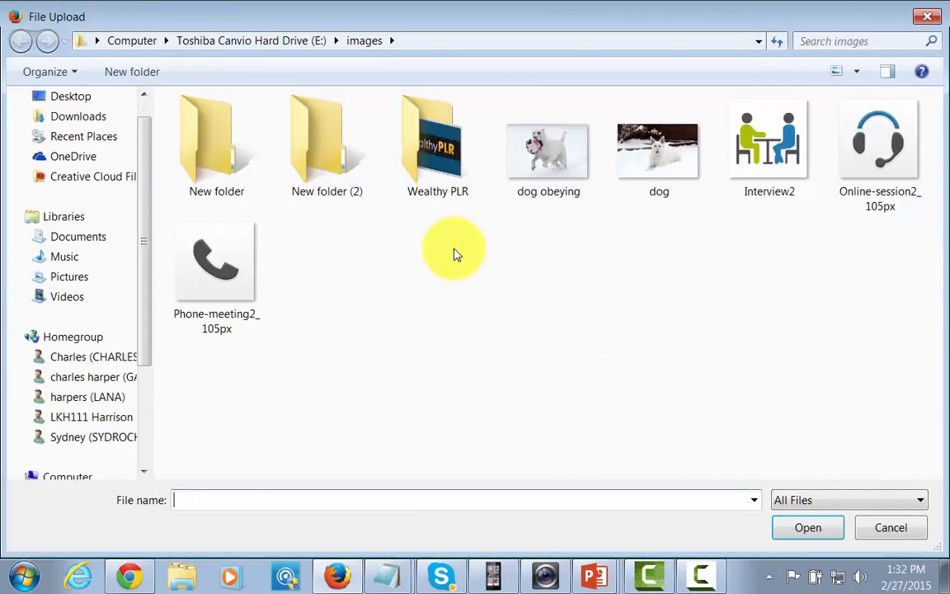
pyautogui.click(548, 189)
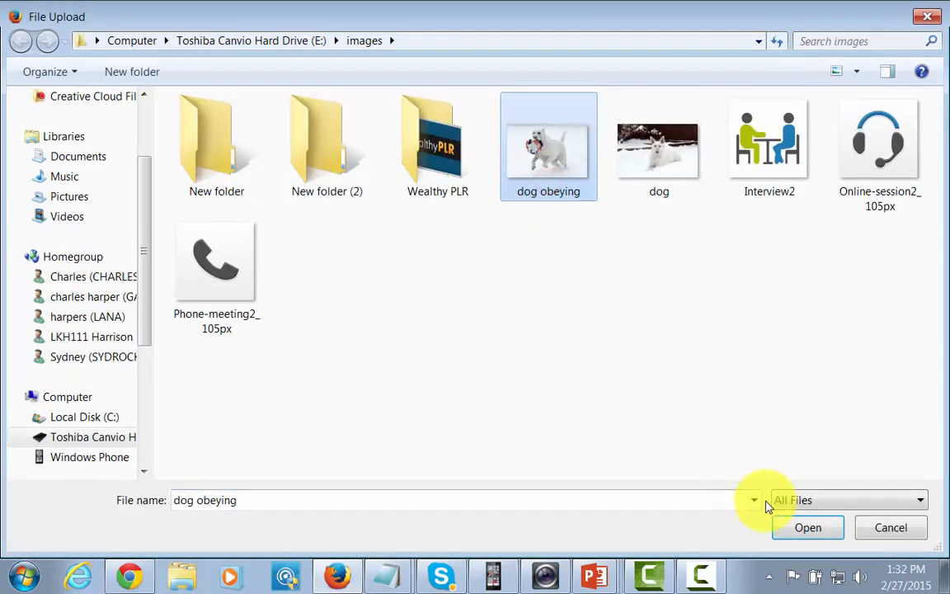
pyautogui.click(797, 527)
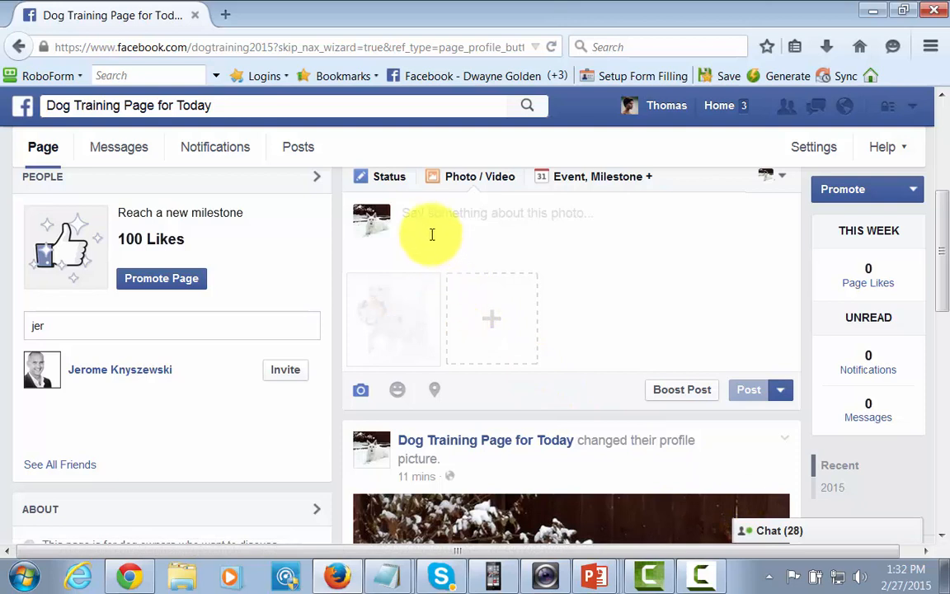
pyautogui.click(412, 215)
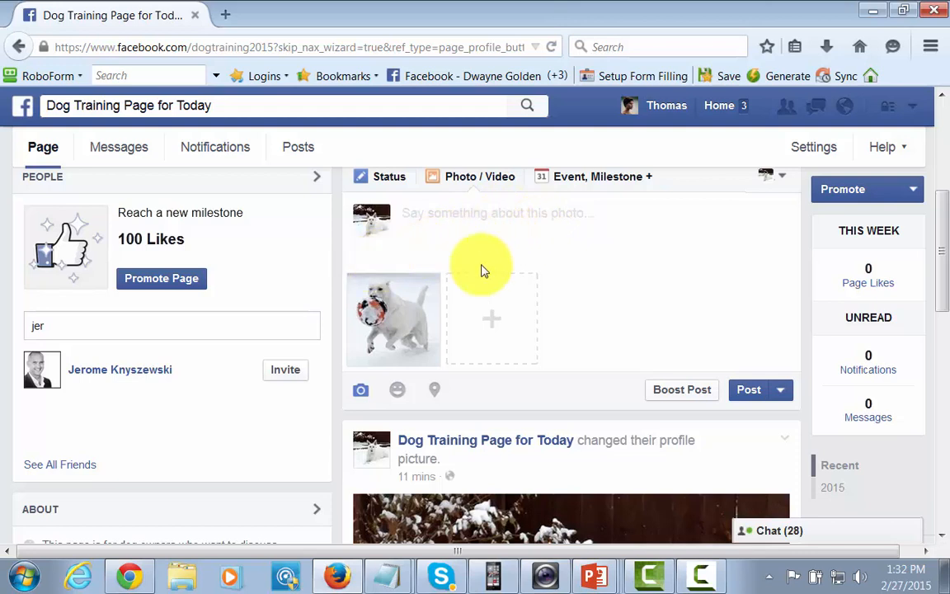
pyautogui.scroll(2, 642, 297)
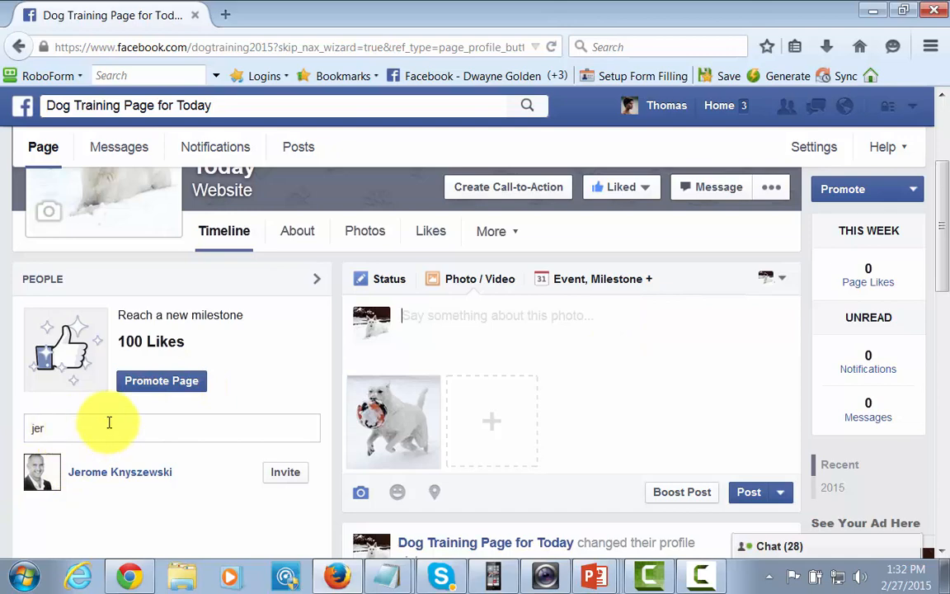
pyautogui.scroll(-3, 479, 397)
pyautogui.scroll(3, 478, 394)
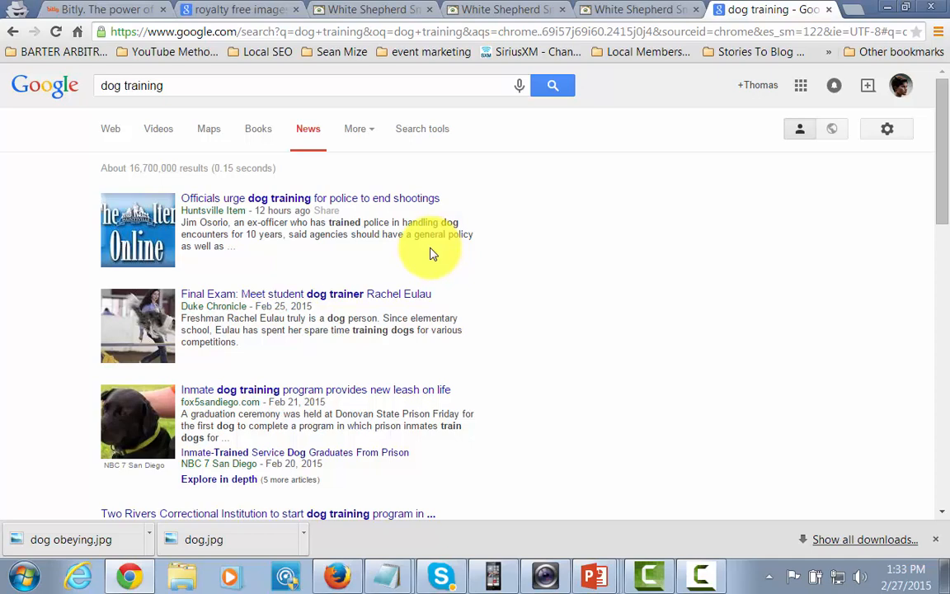
# Step: Bring the Facebook page with the photo draft back and scroll to the top
pyautogui.click(338, 575)
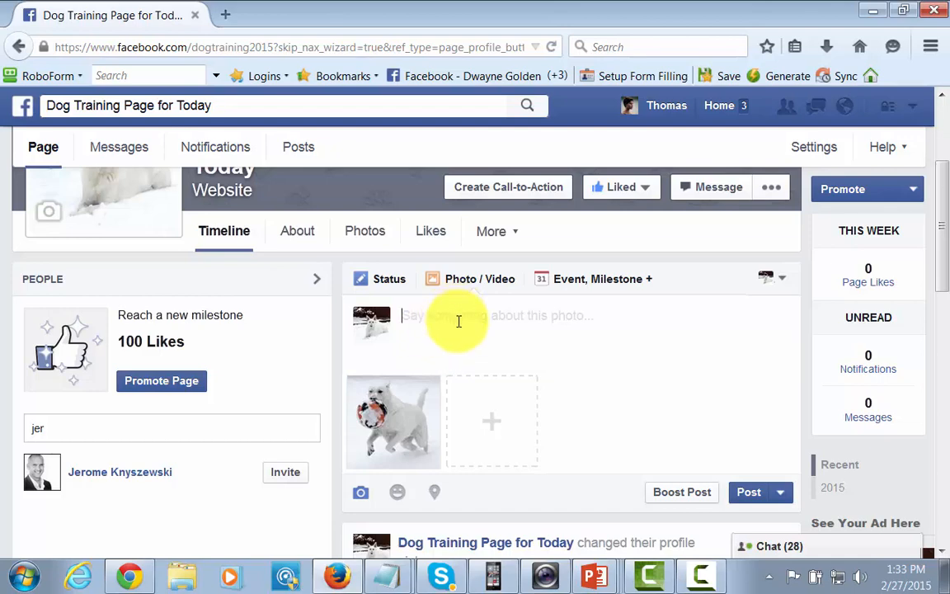
pyautogui.scroll(3, 428, 330)
pyautogui.scroll(2, 384, 317)
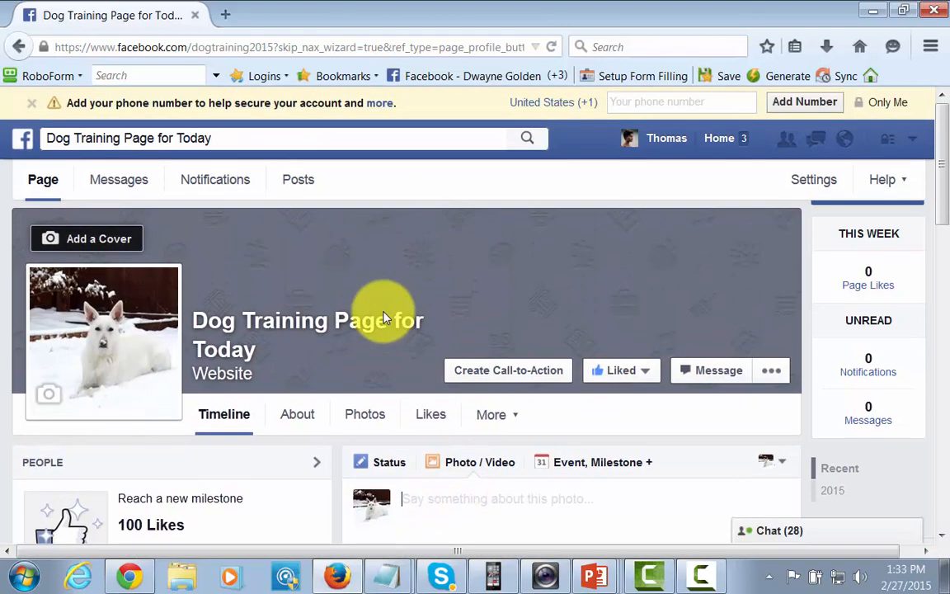